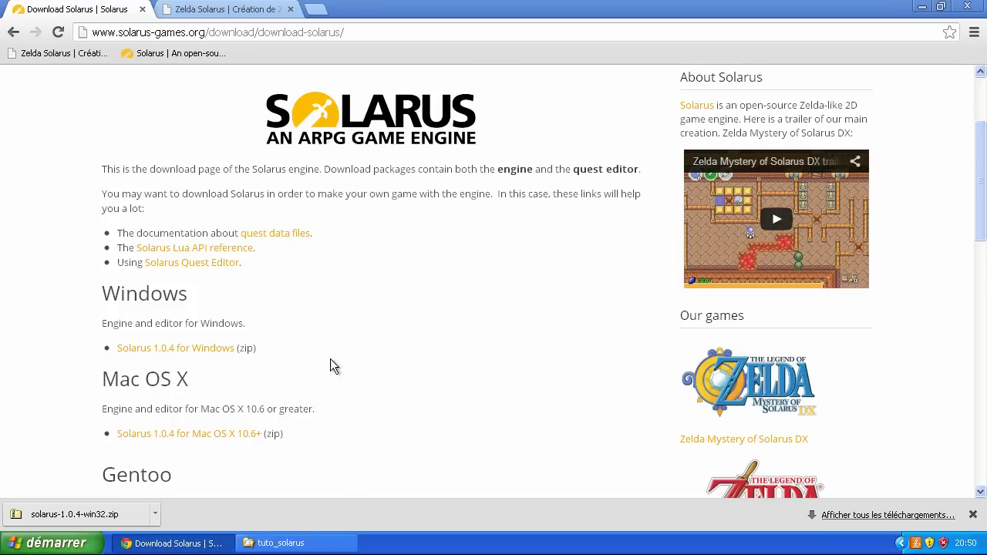
Step: Switch to the tuto_solarus folder and extract solarus-1.0.4-win32.zip to the proposed subfolder, without displaying the extracted files at the end
{"action": "scroll", "coordinate": [436, 315], "scroll_direction": "down", "scroll_amount": 2}
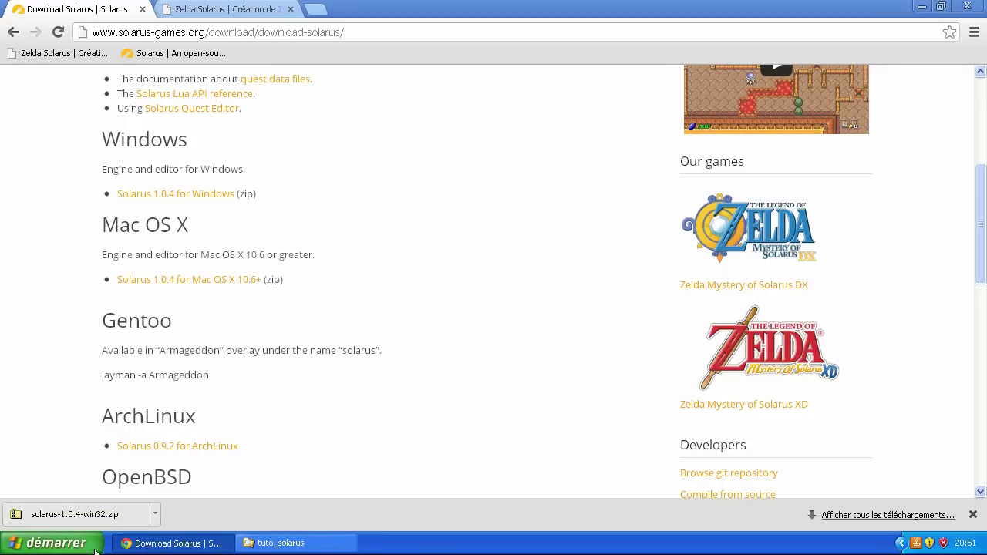
{"action": "left_click", "coordinate": [319, 545]}
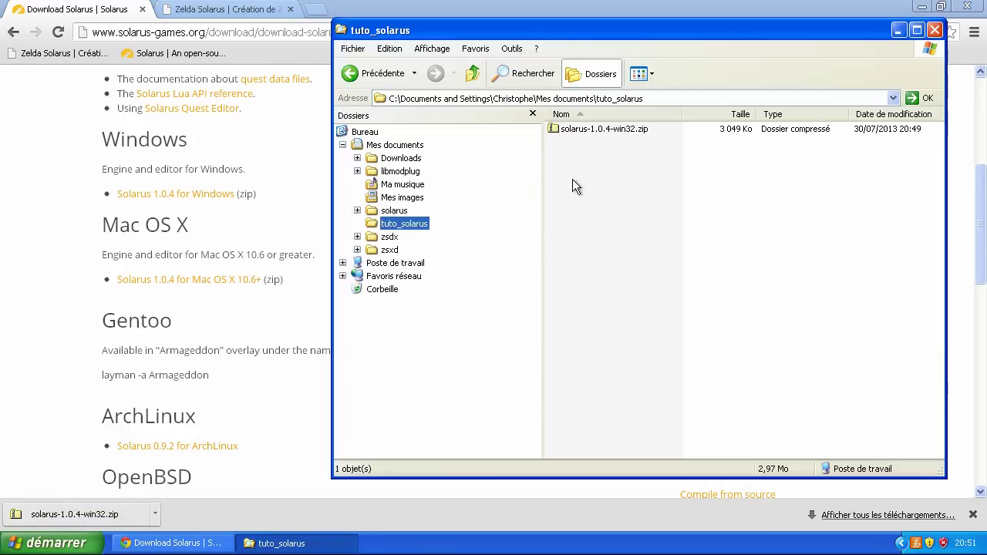
{"action": "left_click", "coordinate": [624, 204]}
{"action": "left_click", "coordinate": [621, 131]}
{"action": "right_click", "coordinate": [621, 132]}
{"action": "left_click", "coordinate": [685, 188]}
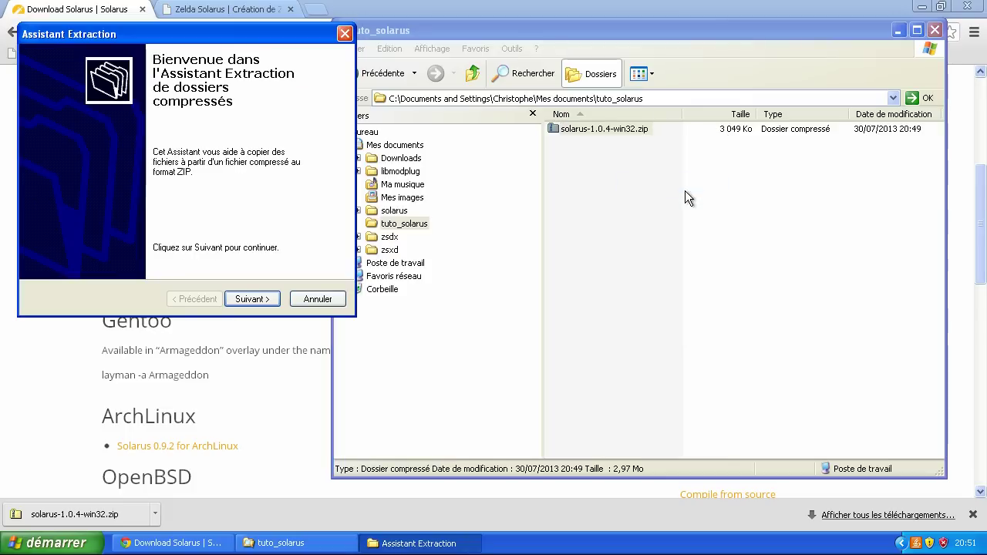
{"action": "left_click", "coordinate": [255, 298]}
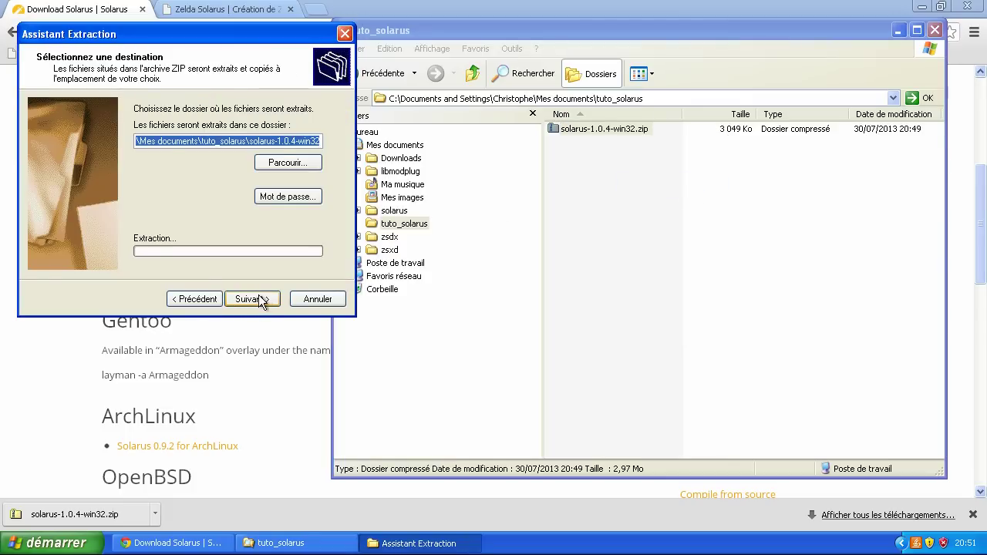
{"action": "left_click", "coordinate": [258, 298]}
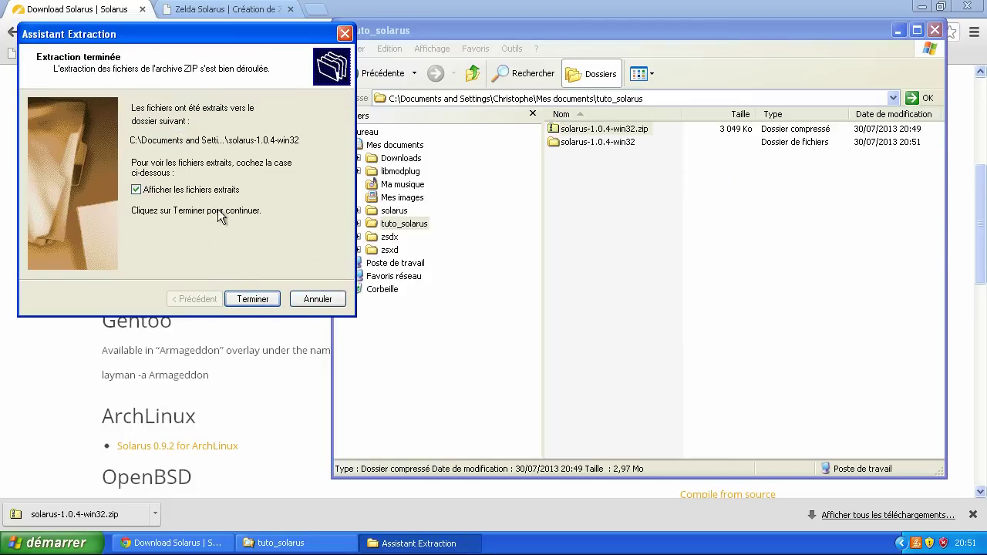
{"action": "left_click", "coordinate": [230, 190]}
{"action": "left_click", "coordinate": [242, 301]}
Step: Delete the solarus-1.0.4-win32.zip archive from the tuto_solarus folder
{"action": "left_click", "coordinate": [589, 156]}
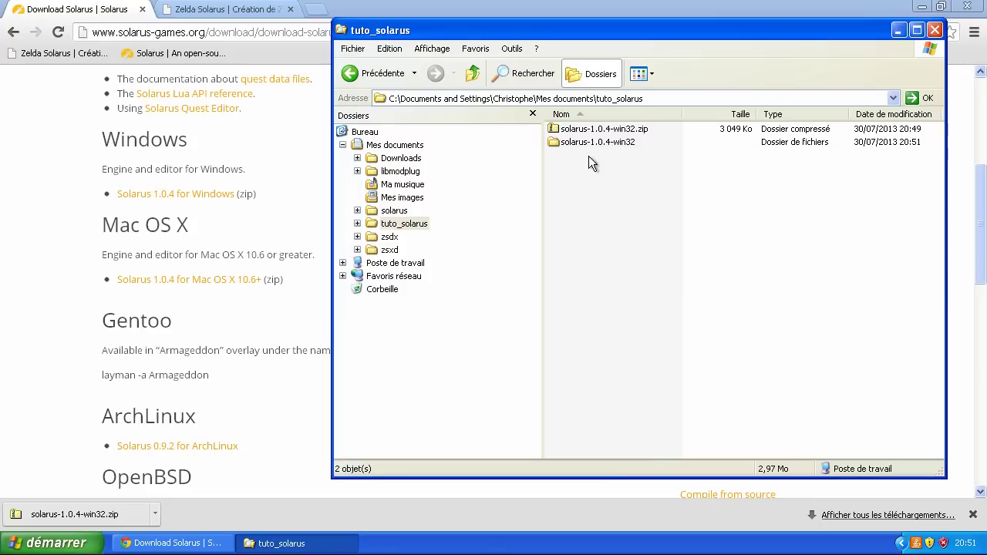
{"action": "left_click", "coordinate": [639, 133]}
{"action": "key", "text": "Delete"}
{"action": "key", "text": "Return"}
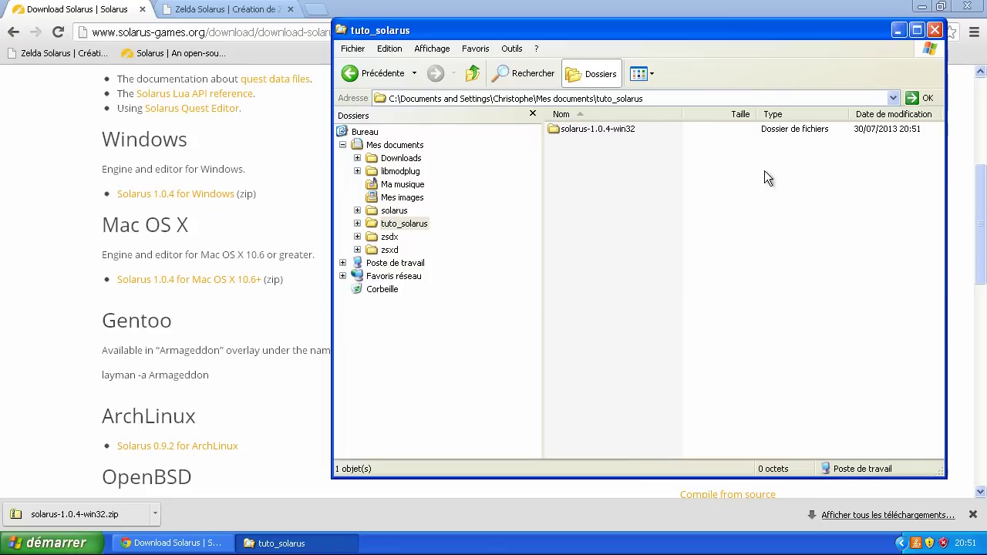
Step: Move the solarus_quest_editor folder from the extracted solarus-1.0.4-win32 folder up into tuto_solarus
{"action": "double_click", "coordinate": [627, 131]}
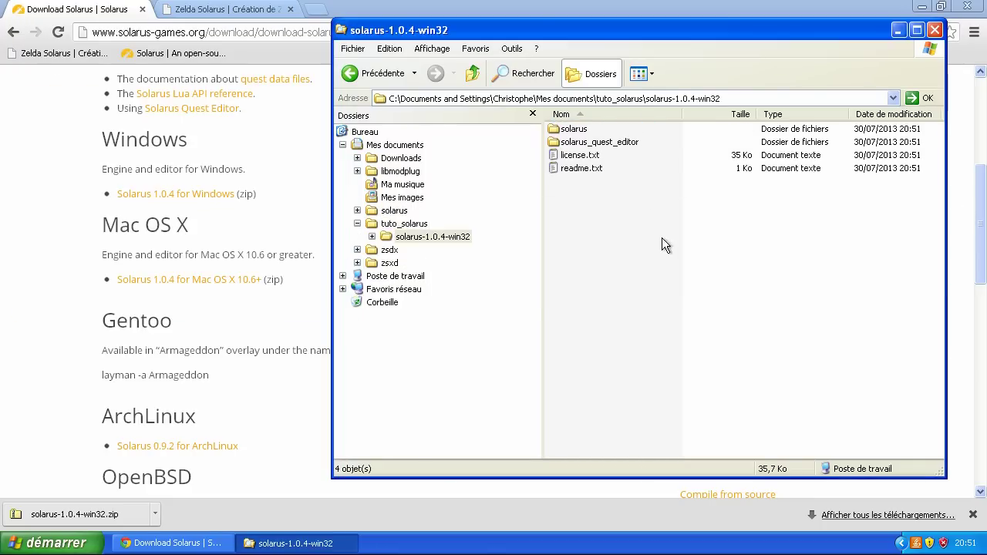
{"action": "left_click", "coordinate": [610, 141]}
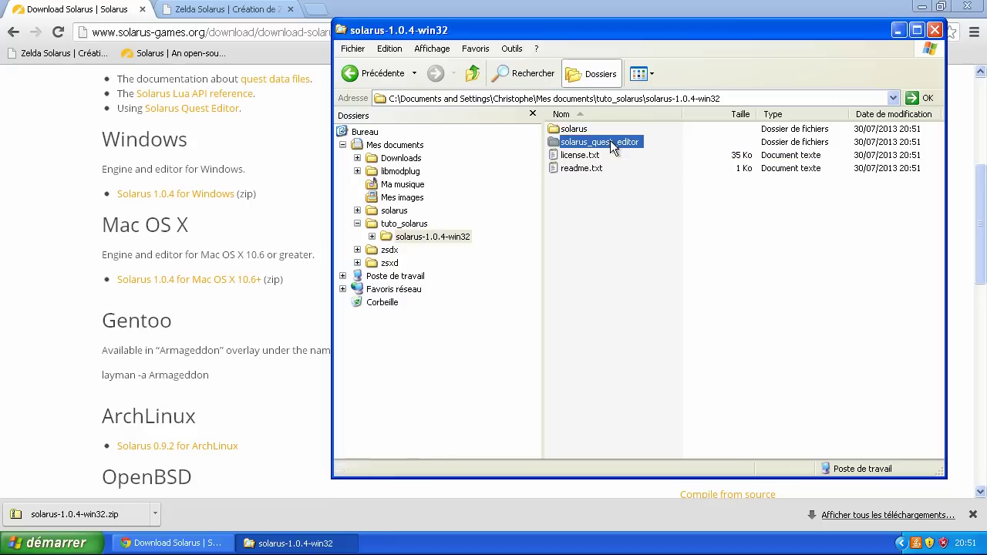
{"action": "left_click_drag", "start_coordinate": [609, 142], "coordinate": [439, 225]}
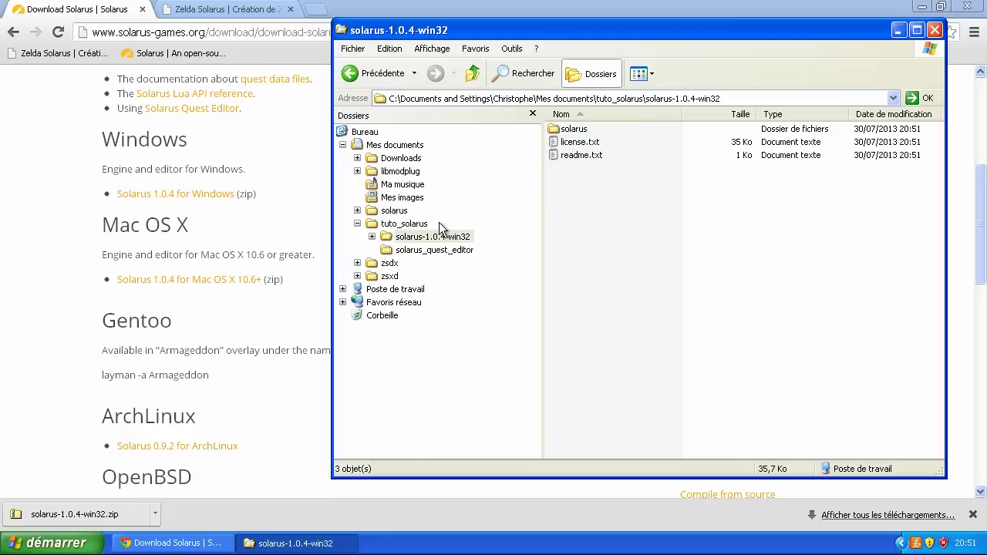
Step: Move all files from the extracted solarus subfolder into the tuto_solarus folder
{"action": "double_click", "coordinate": [586, 129]}
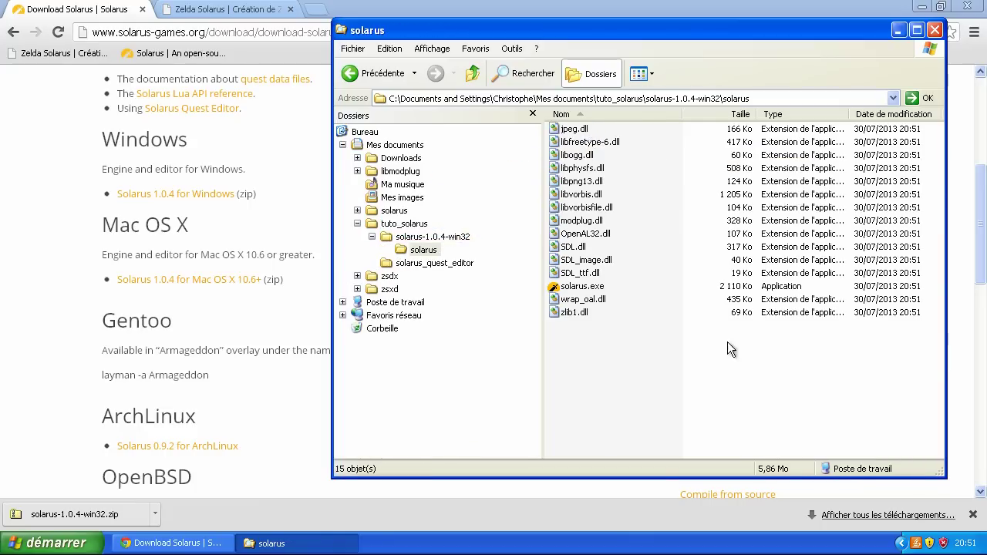
{"action": "left_click_drag", "start_coordinate": [640, 367], "coordinate": [552, 150]}
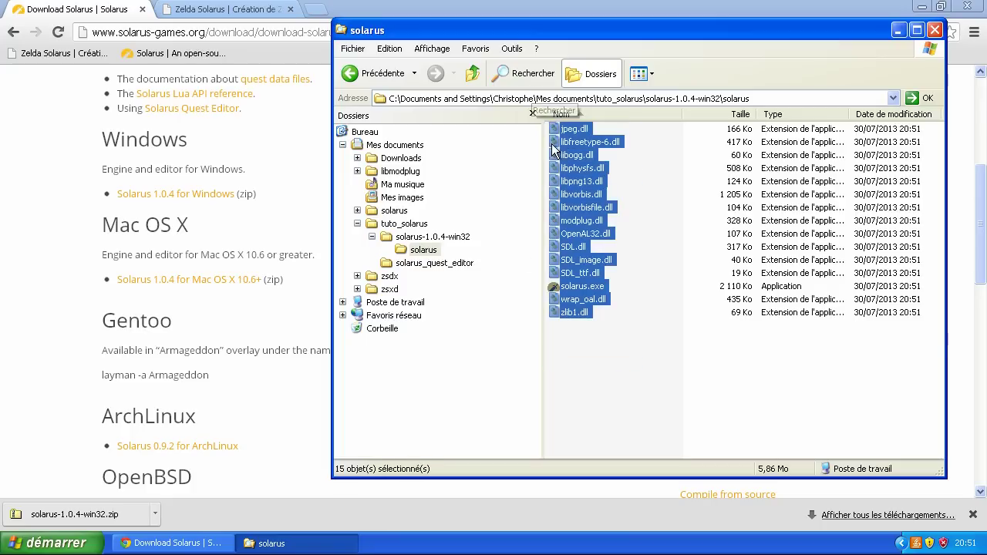
{"action": "left_click_drag", "start_coordinate": [586, 208], "coordinate": [486, 226]}
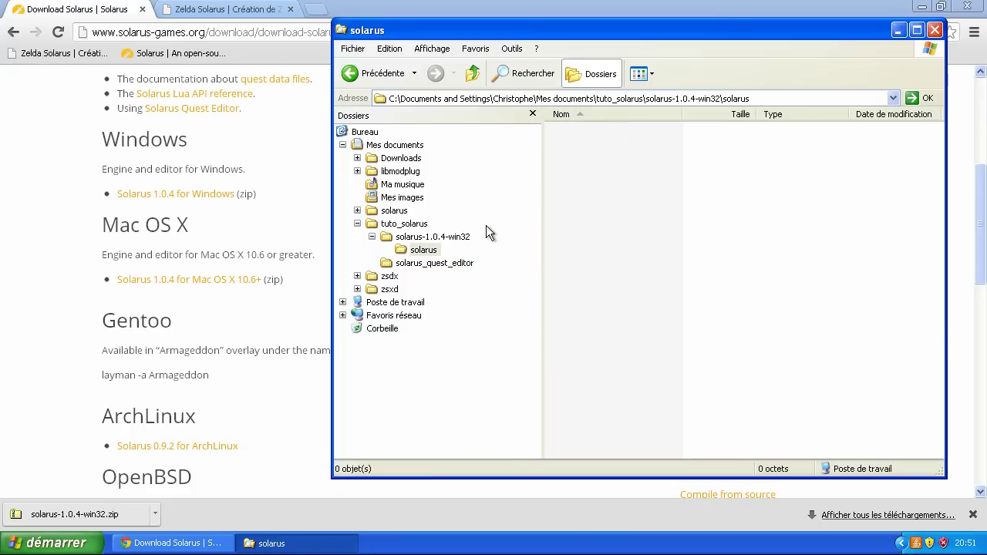
Step: Check the leftover contents of solarus-1.0.4-win32 and delete that folder from tuto_solarus
{"action": "left_click", "coordinate": [424, 237]}
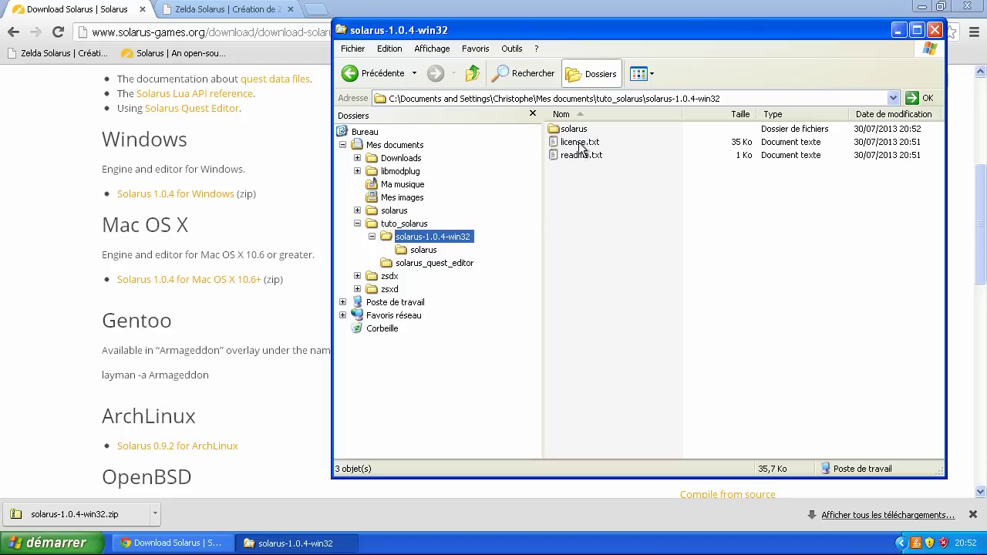
{"action": "left_click", "coordinate": [423, 224]}
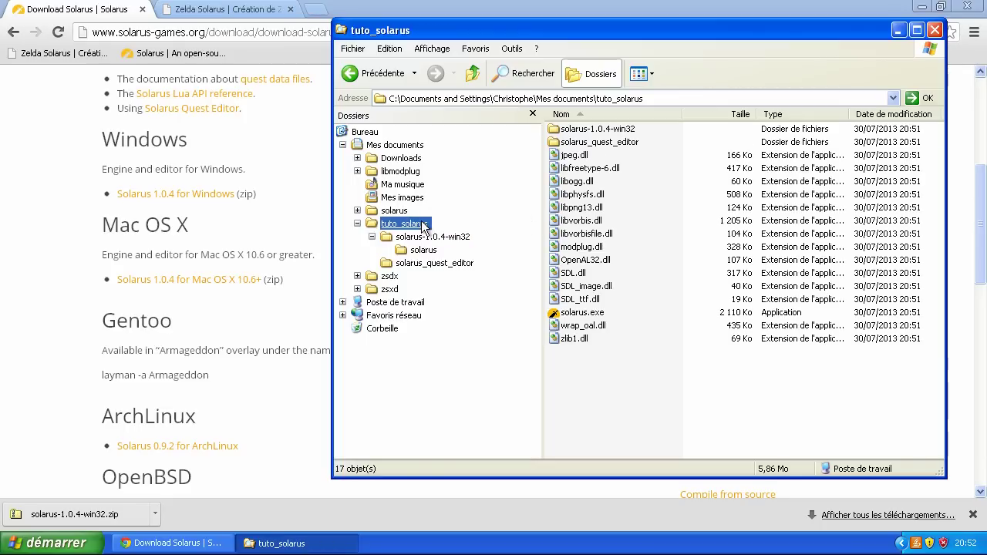
{"action": "left_click_drag", "start_coordinate": [648, 153], "coordinate": [702, 125]}
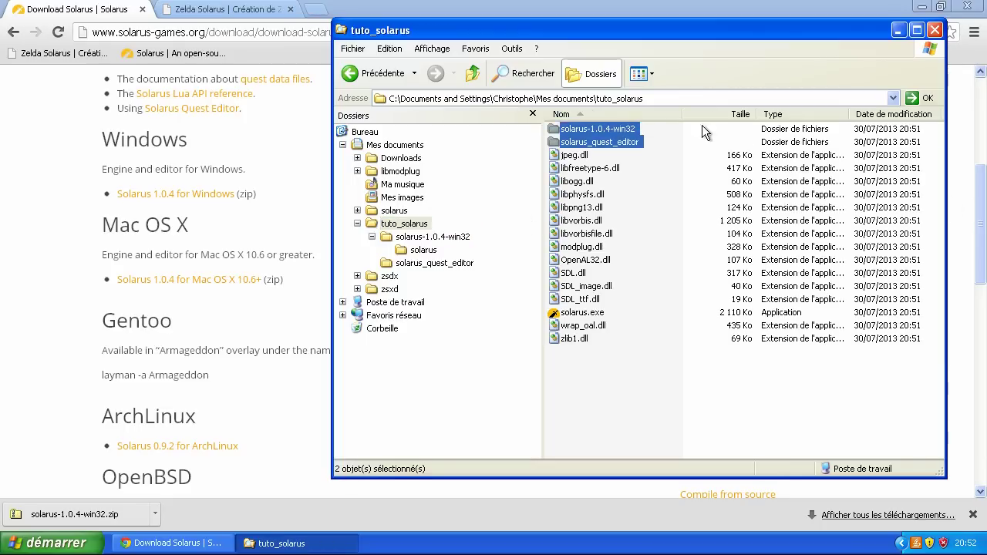
{"action": "left_click", "coordinate": [672, 210]}
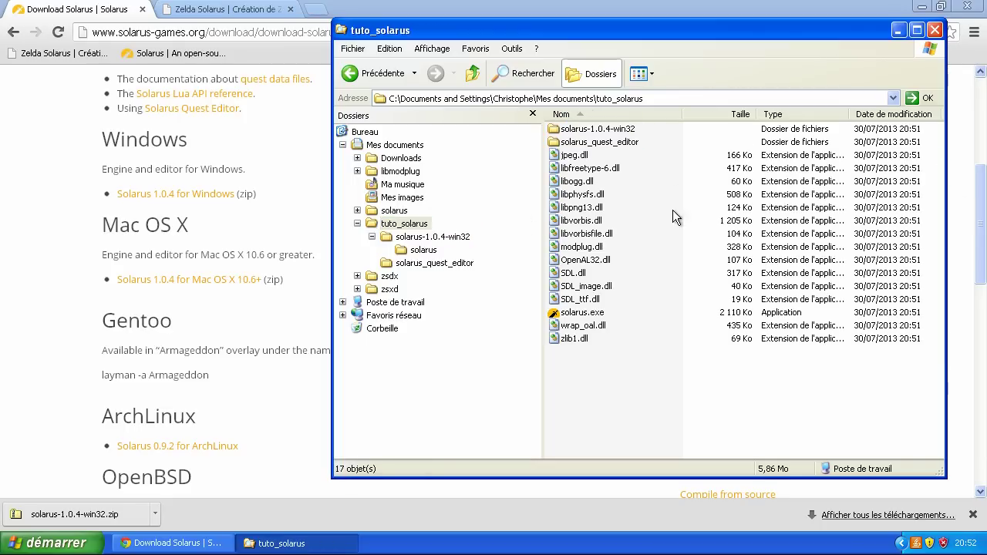
{"action": "left_click", "coordinate": [614, 129]}
{"action": "key", "text": "Delete"}
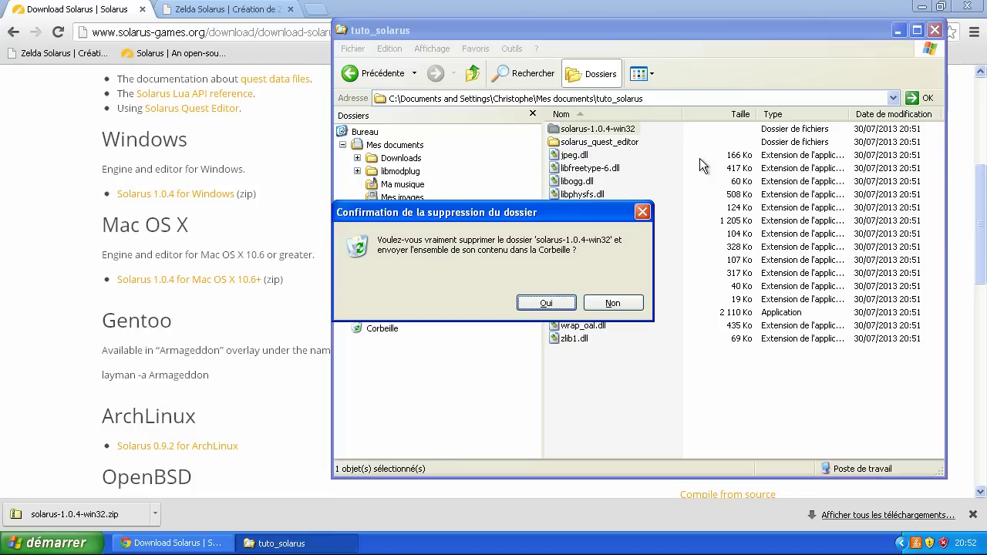
{"action": "key", "text": "Return"}
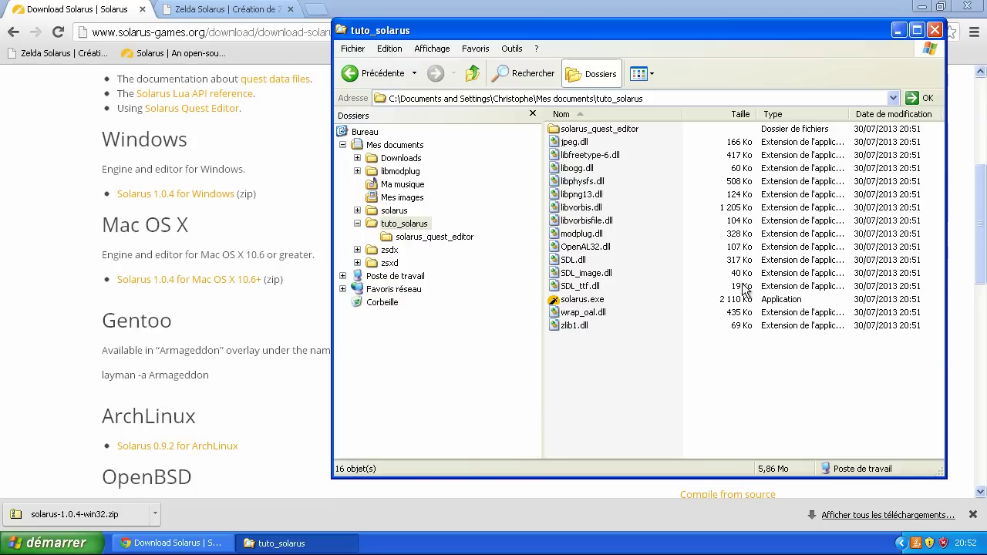
Step: Try to run solarus.exe from the tuto_solarus folder, accepting the security warning and dismissing any error dialog
{"action": "left_click", "coordinate": [586, 299]}
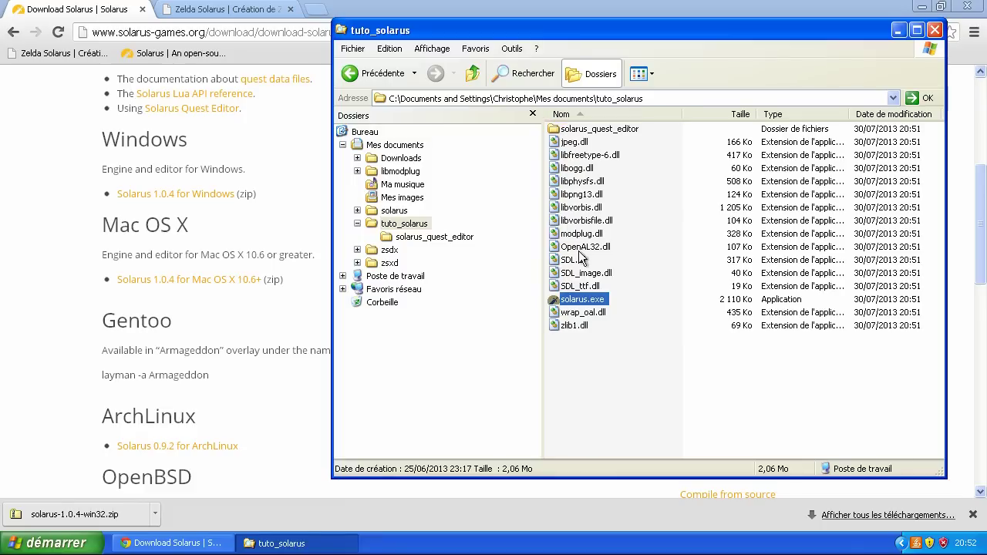
{"action": "double_click", "coordinate": [586, 301]}
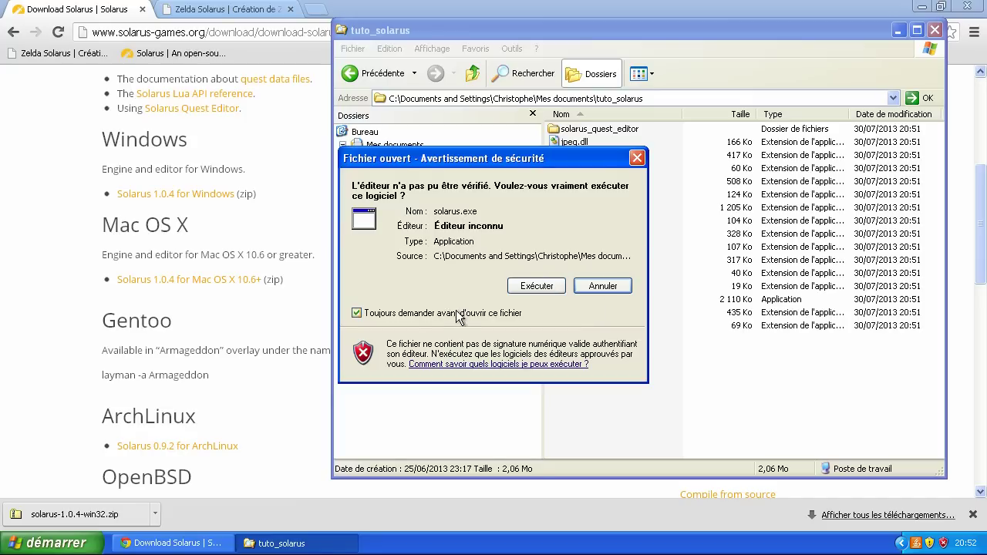
{"action": "left_click", "coordinate": [521, 286]}
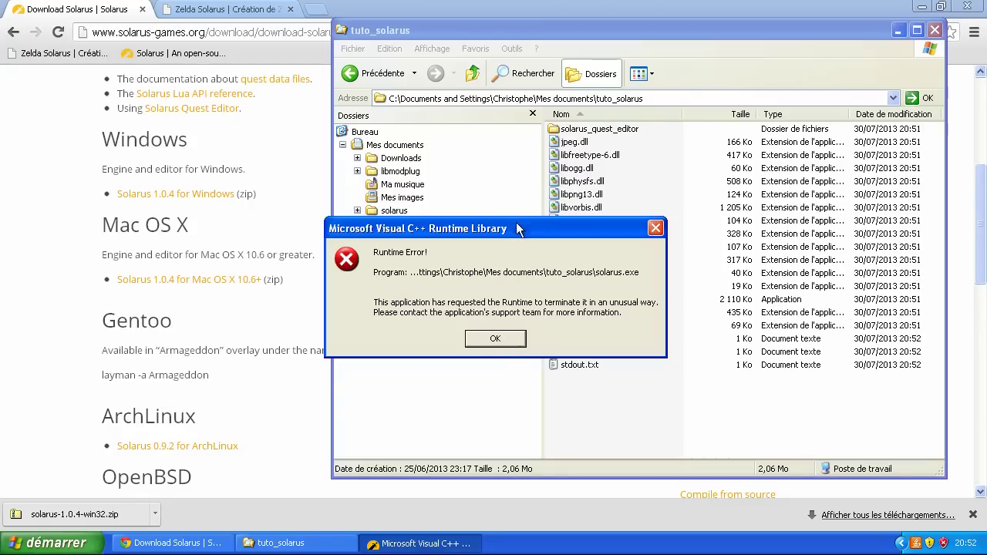
{"action": "left_click", "coordinate": [502, 339]}
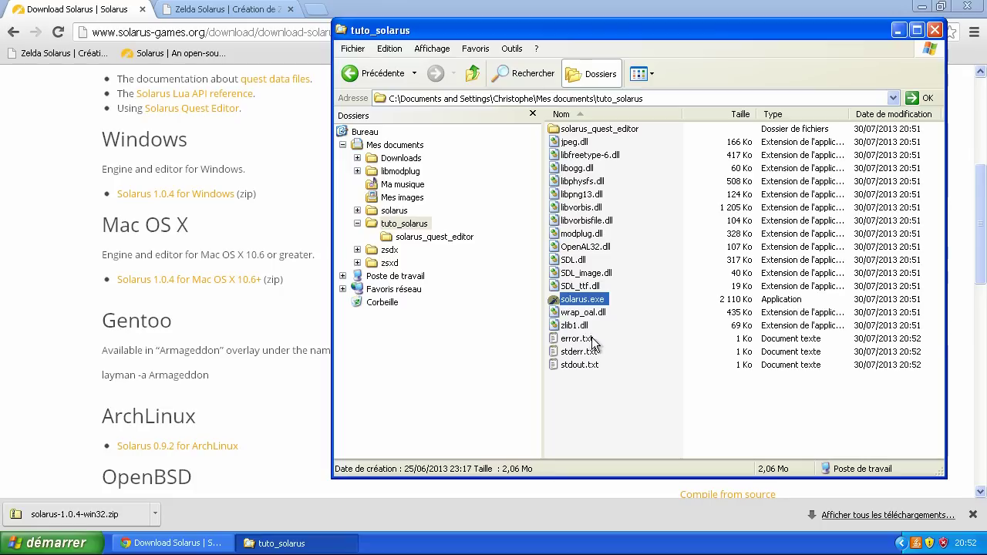
Step: Open error.txt in the tuto_solarus folder, read the message about the quest directory, and close the file
{"action": "left_click", "coordinate": [582, 341]}
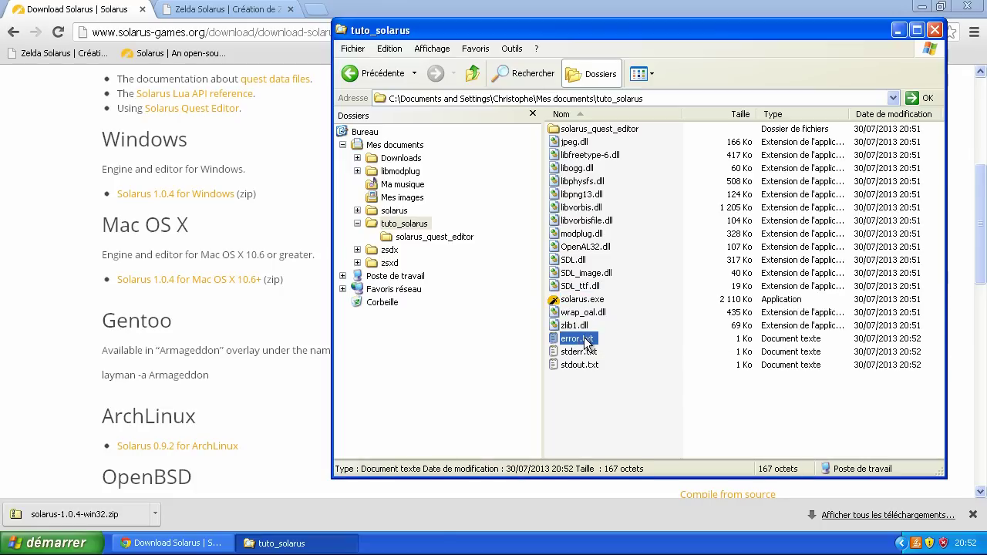
{"action": "double_click", "coordinate": [584, 341]}
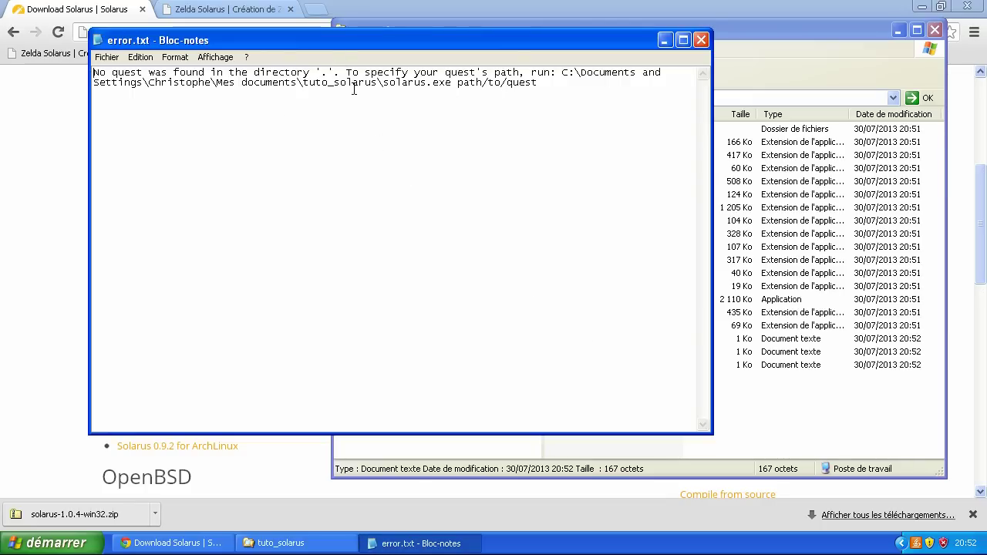
{"action": "double_click", "coordinate": [324, 74]}
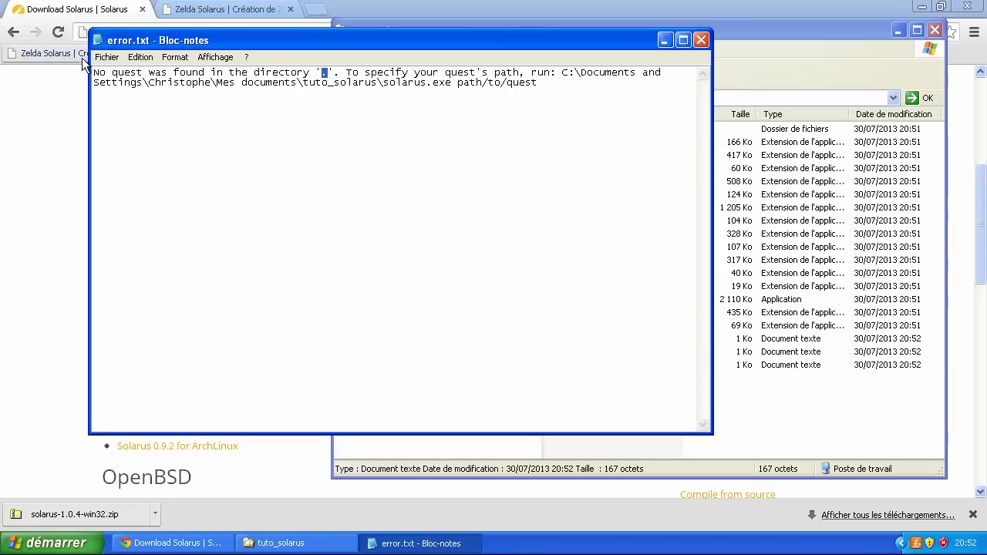
{"action": "left_click", "coordinate": [700, 39]}
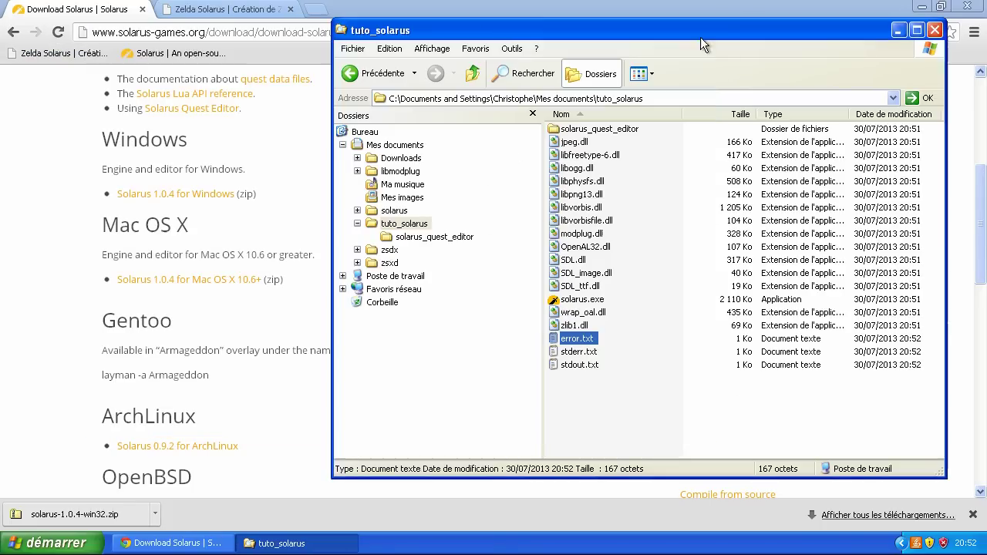
{"action": "left_click", "coordinate": [633, 406]}
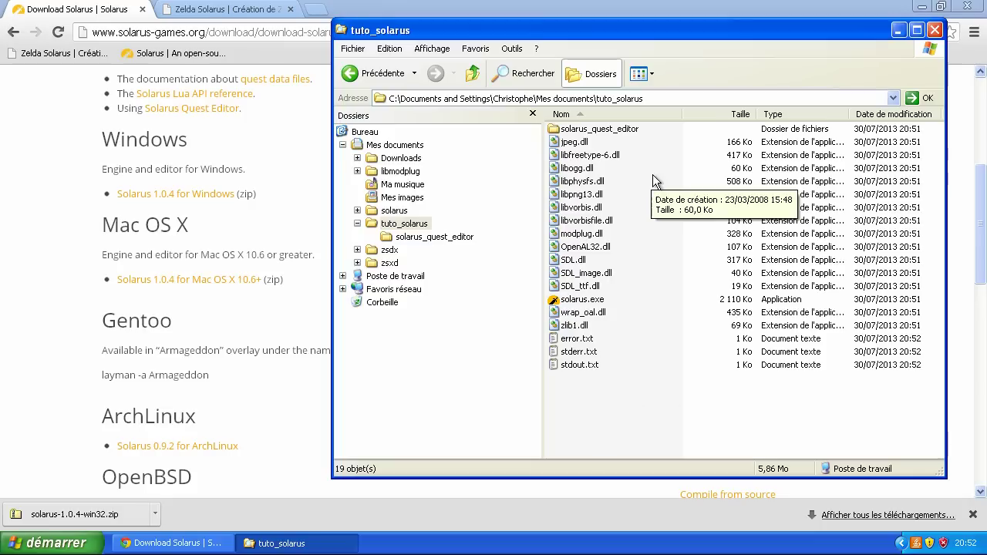
Step: Launch solarus-editor-1.0.2.jar from the solarus_quest_editor folder and skip choosing a project root directory
{"action": "double_click", "coordinate": [612, 130]}
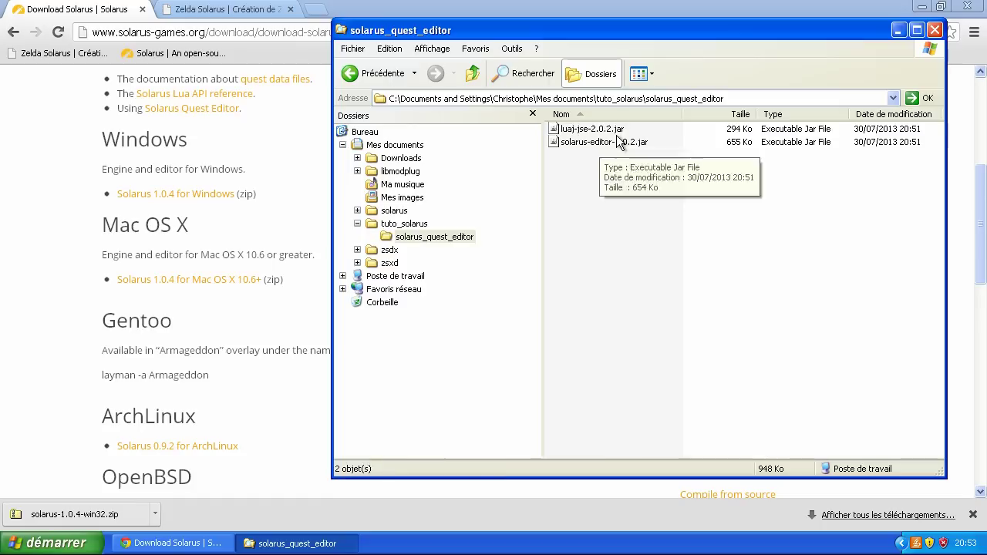
{"action": "left_click", "coordinate": [628, 144]}
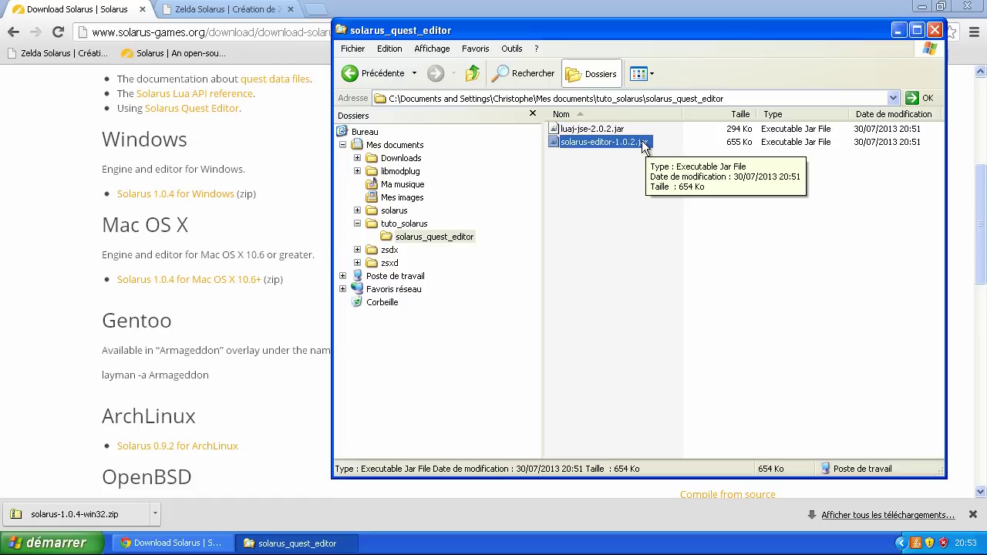
{"action": "right_click", "coordinate": [640, 141]}
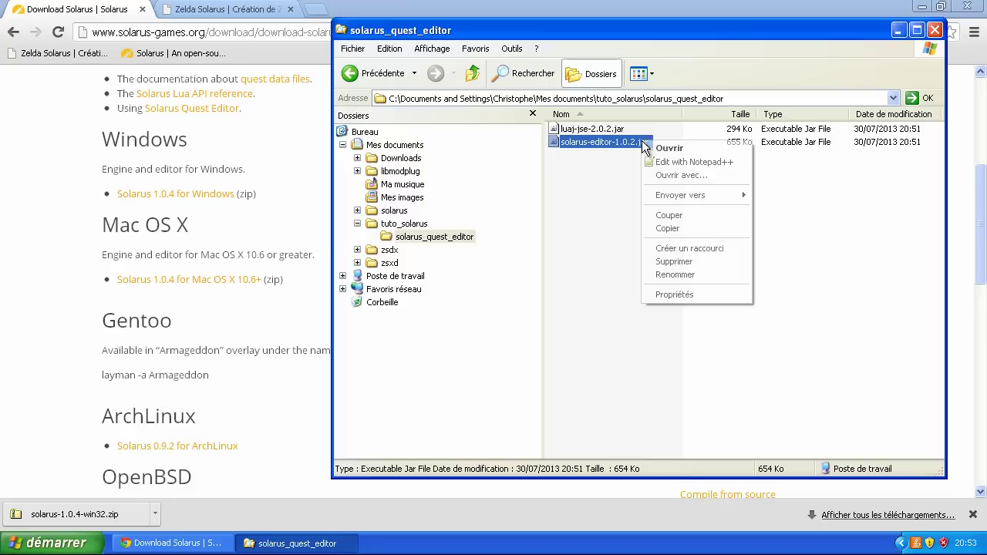
{"action": "left_click", "coordinate": [631, 140]}
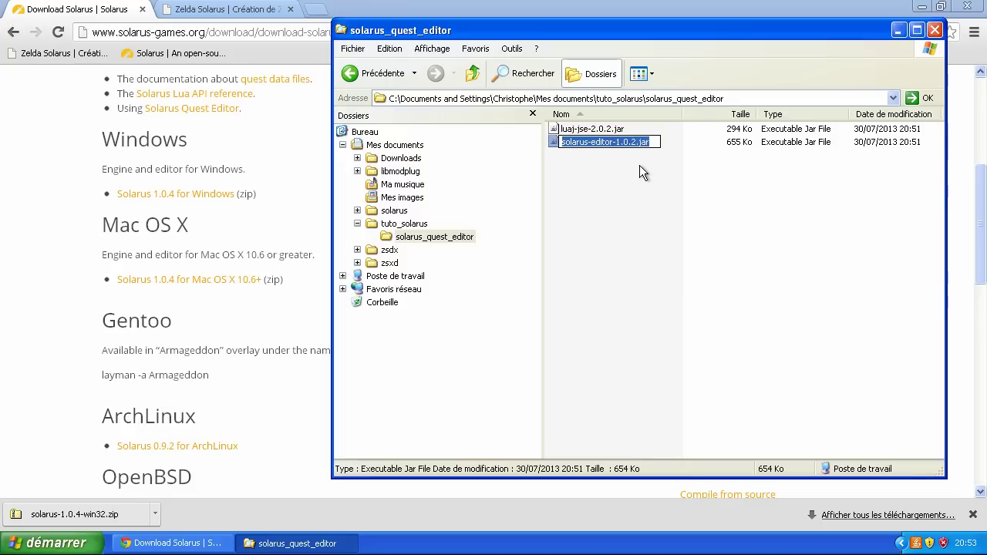
{"action": "left_click", "coordinate": [639, 165]}
{"action": "double_click", "coordinate": [638, 144]}
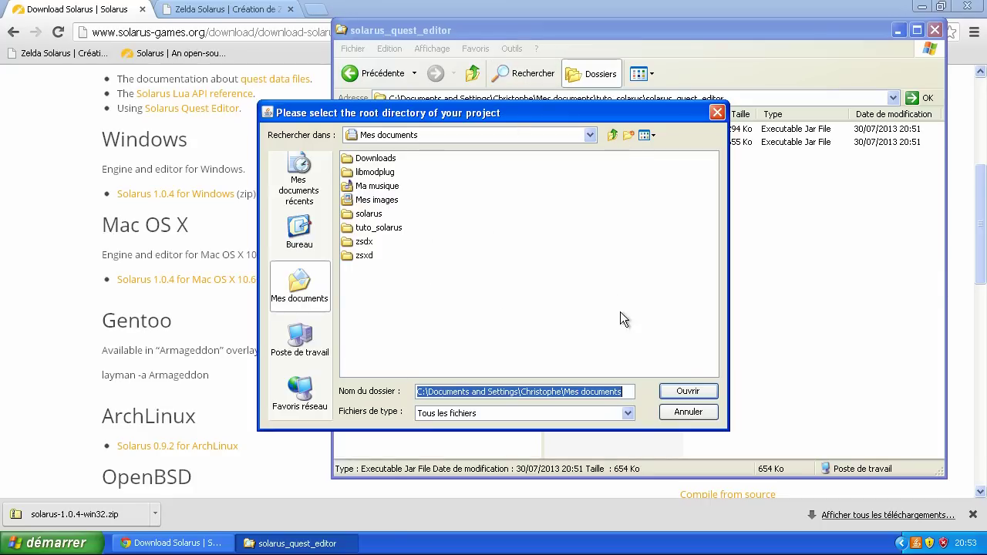
{"action": "left_click", "coordinate": [681, 413]}
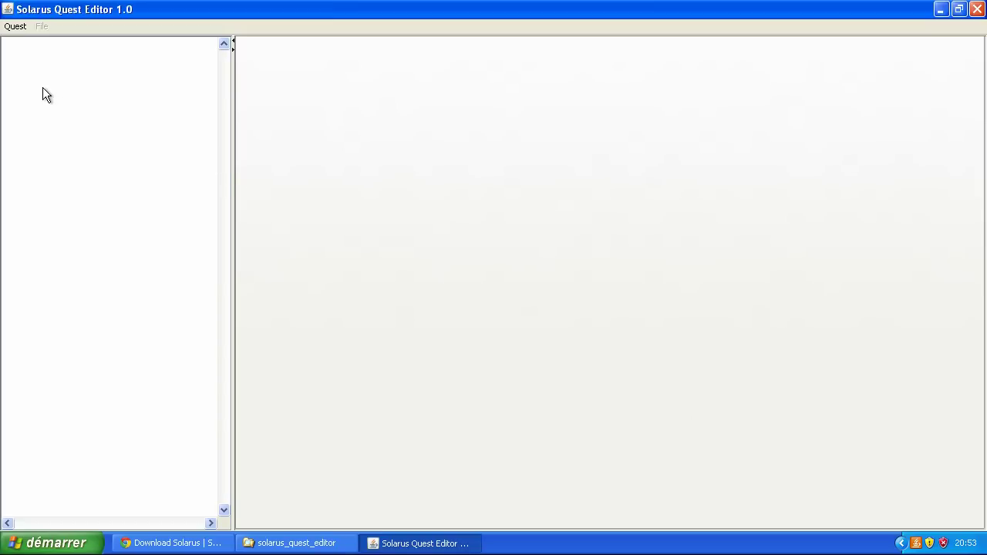
Step: Create a new quest with tuto_solarus as its project root directory and dismiss the information message
{"action": "left_click", "coordinate": [22, 26]}
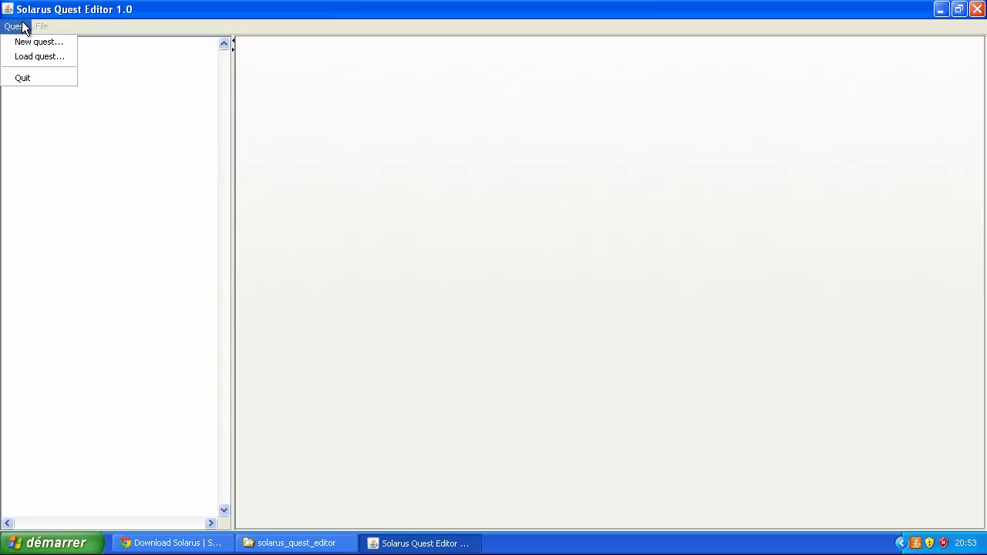
{"action": "left_click", "coordinate": [61, 46]}
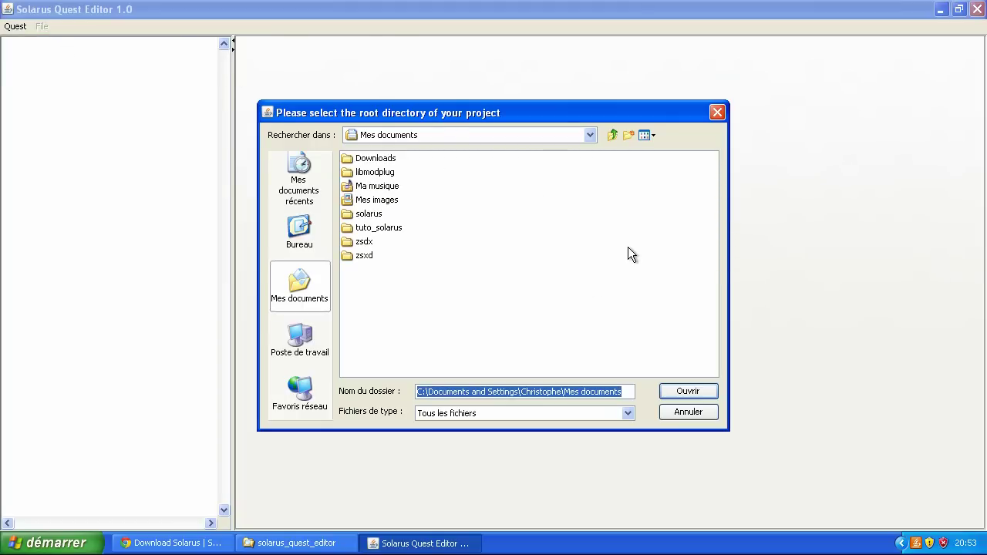
{"action": "left_click", "coordinate": [382, 228]}
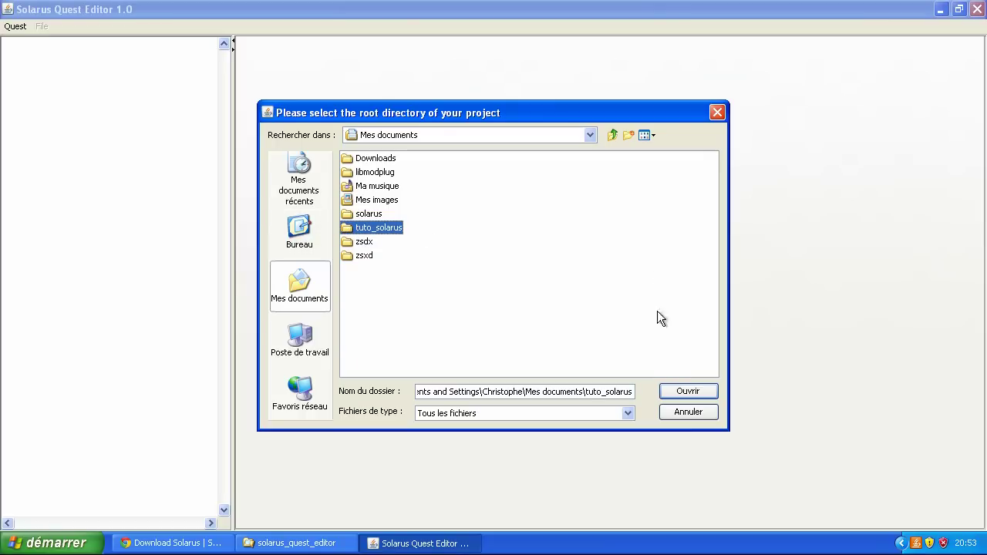
{"action": "left_click", "coordinate": [688, 392]}
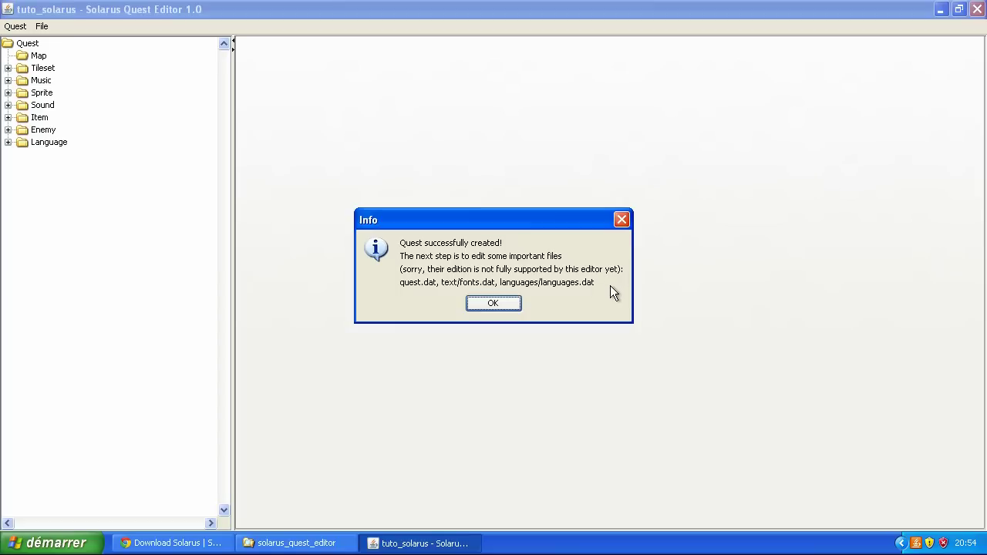
{"action": "left_click", "coordinate": [500, 304]}
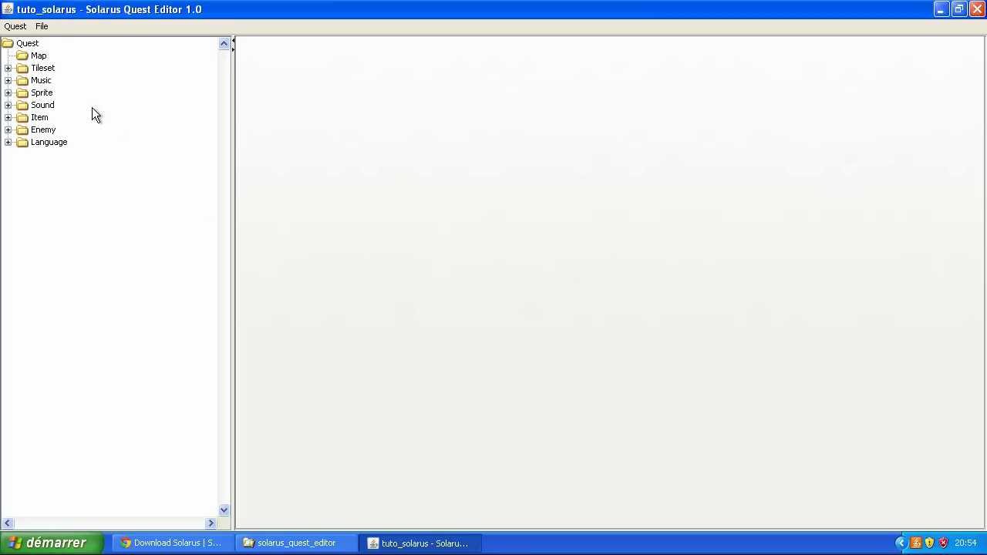
{"action": "left_click", "coordinate": [31, 46]}
Step: Switch to the file explorer and open the data folder inside tuto_solarus
{"action": "left_click", "coordinate": [288, 542]}
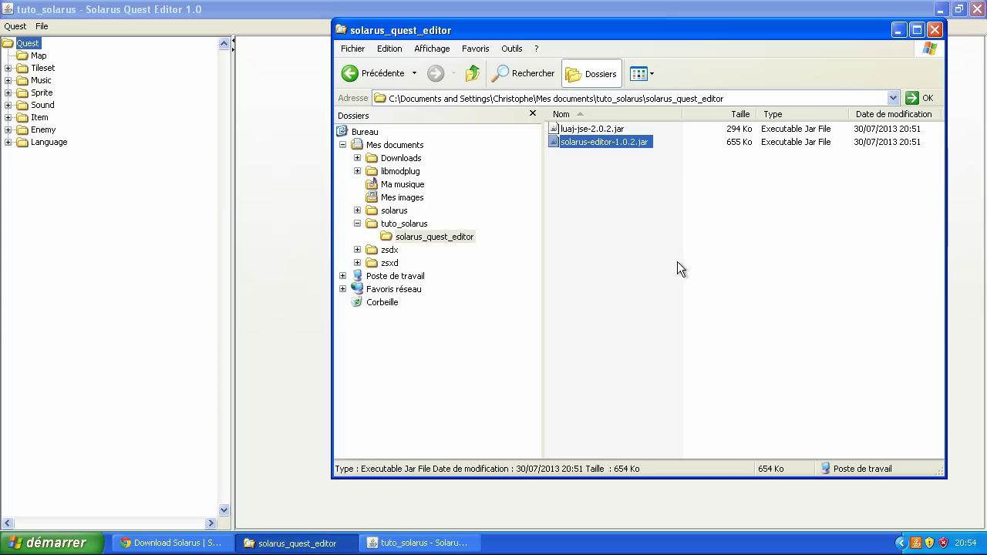
{"action": "left_click", "coordinate": [408, 223]}
{"action": "left_click_drag", "start_coordinate": [704, 428], "coordinate": [737, 414]}
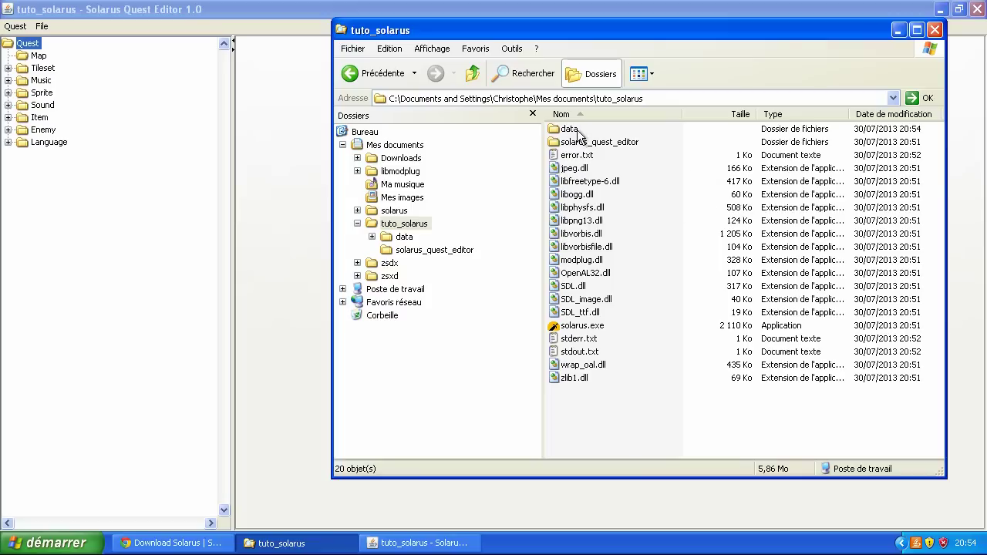
{"action": "left_click", "coordinate": [416, 225]}
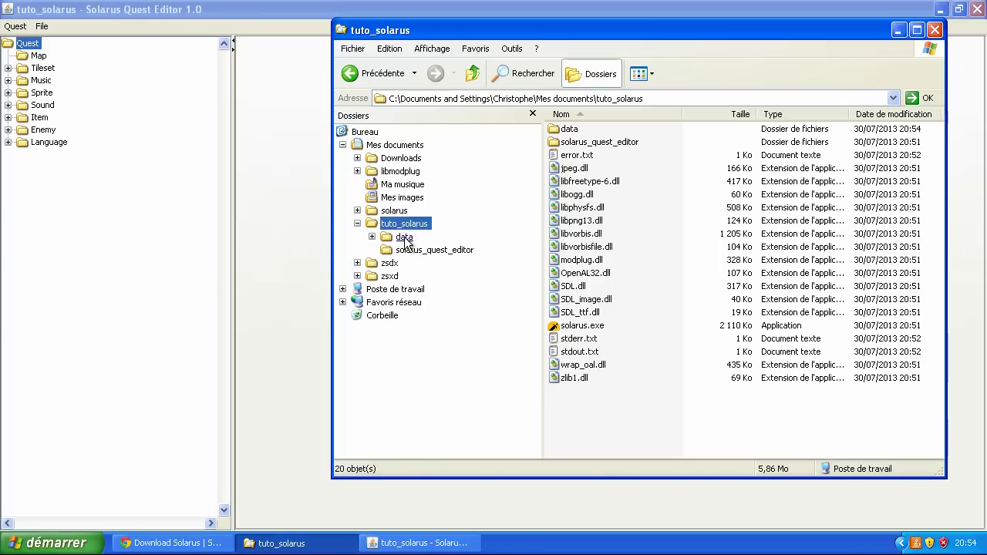
{"action": "left_click", "coordinate": [404, 236]}
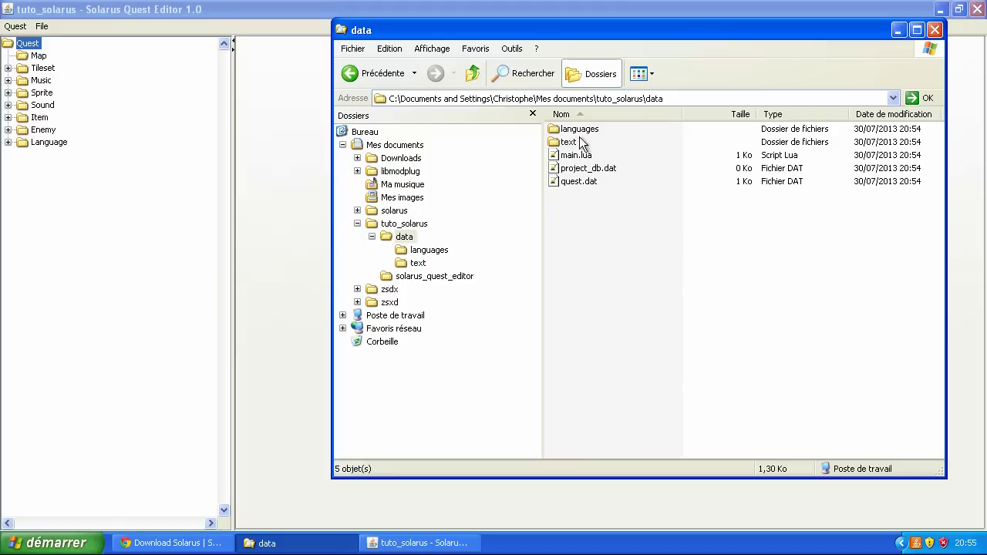
Step: Examine the contents of the languages and text subfolders and the files directly in the data folder
{"action": "left_click", "coordinate": [405, 236]}
{"action": "left_click", "coordinate": [675, 264]}
{"action": "left_click", "coordinate": [427, 252]}
{"action": "left_click", "coordinate": [422, 264]}
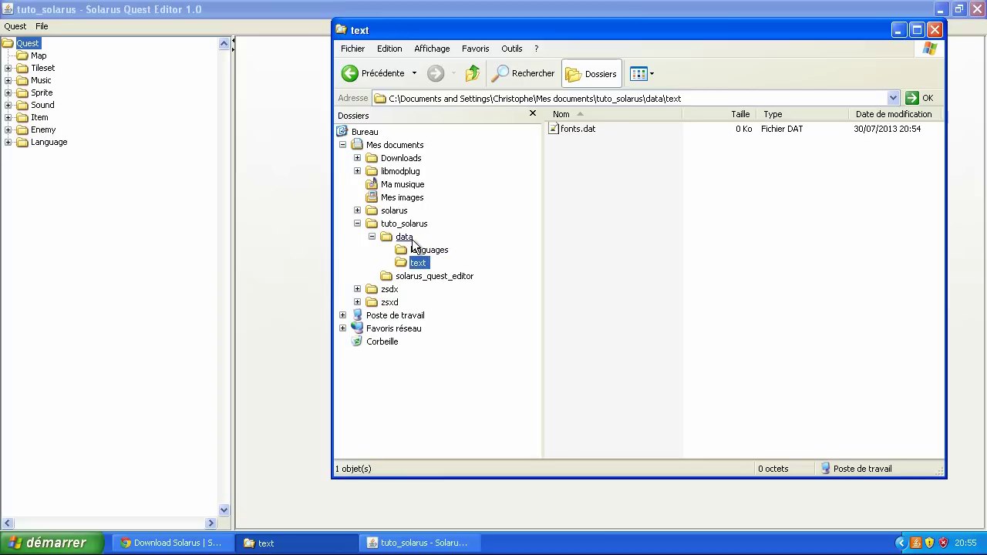
{"action": "left_click", "coordinate": [407, 238]}
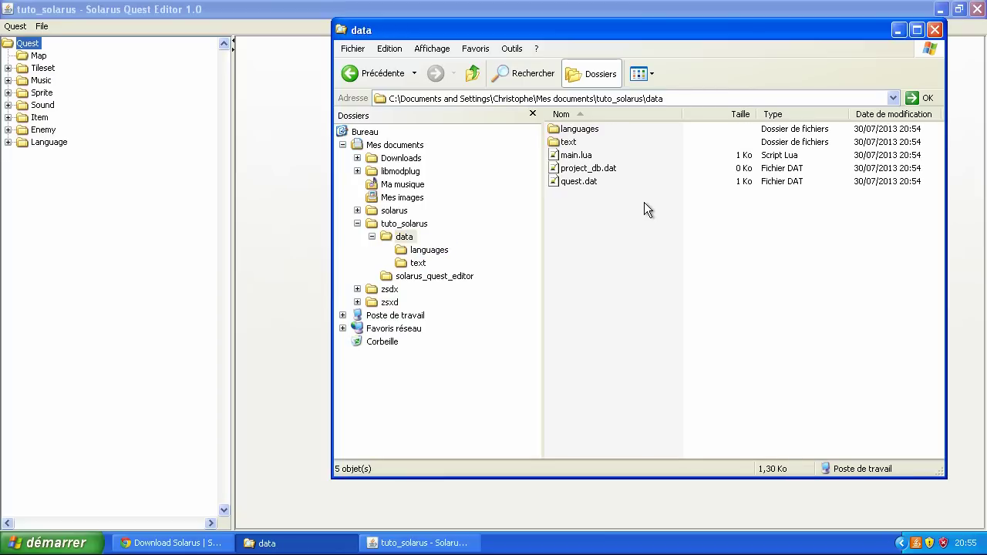
{"action": "left_click", "coordinate": [405, 238]}
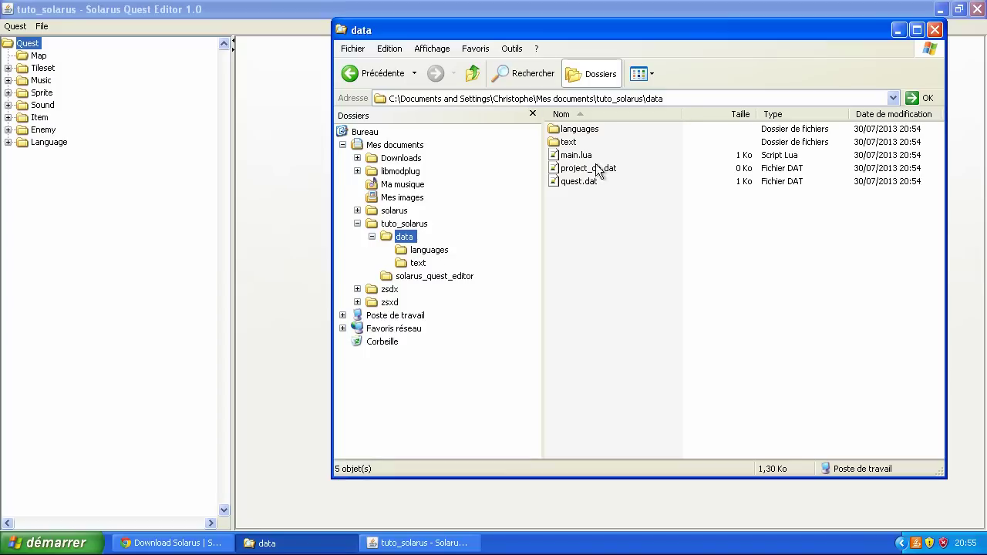
{"action": "left_click", "coordinate": [605, 276]}
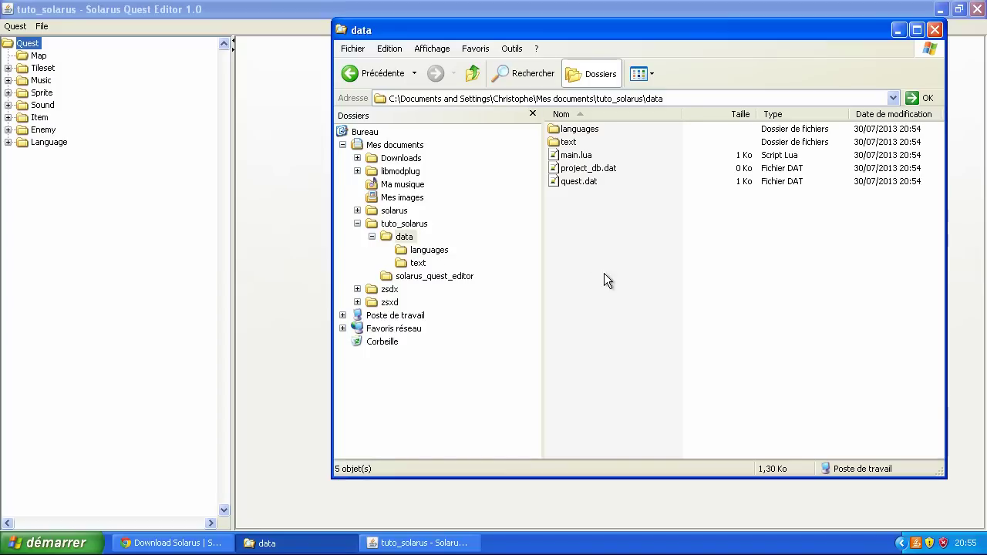
Step: Run solarus.exe from the tuto_solarus folder, accepting the security warning, check the game window and close it
{"action": "left_click", "coordinate": [424, 225]}
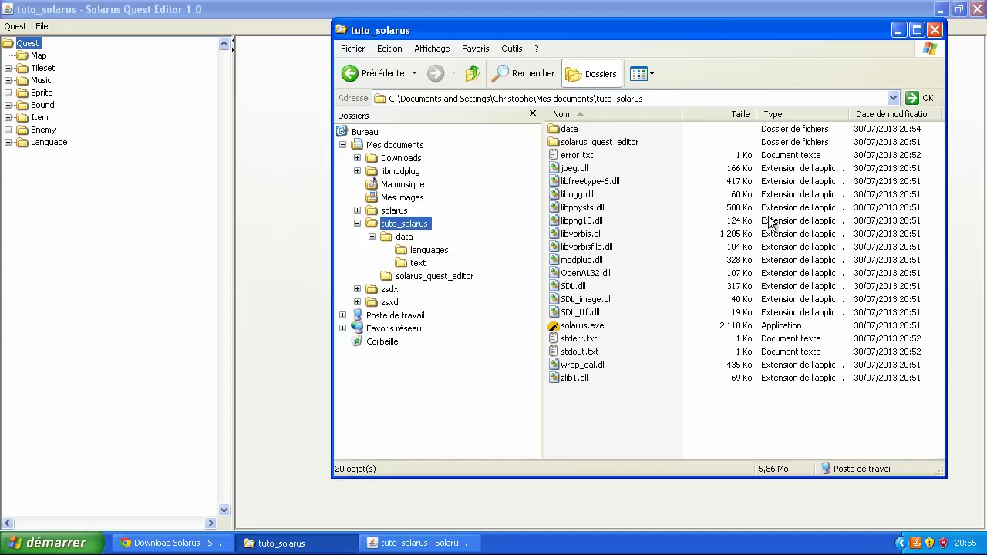
{"action": "left_click", "coordinate": [713, 298]}
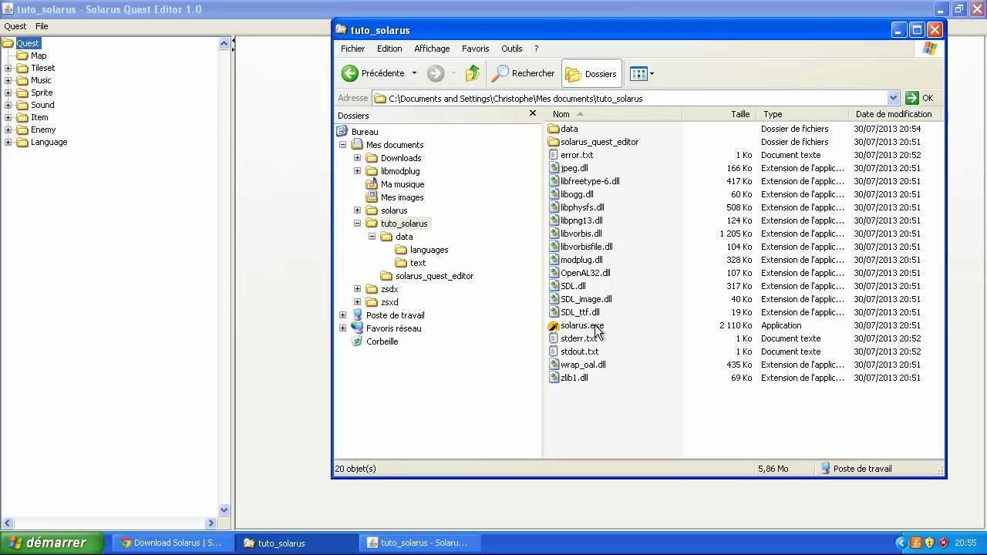
{"action": "double_click", "coordinate": [594, 325]}
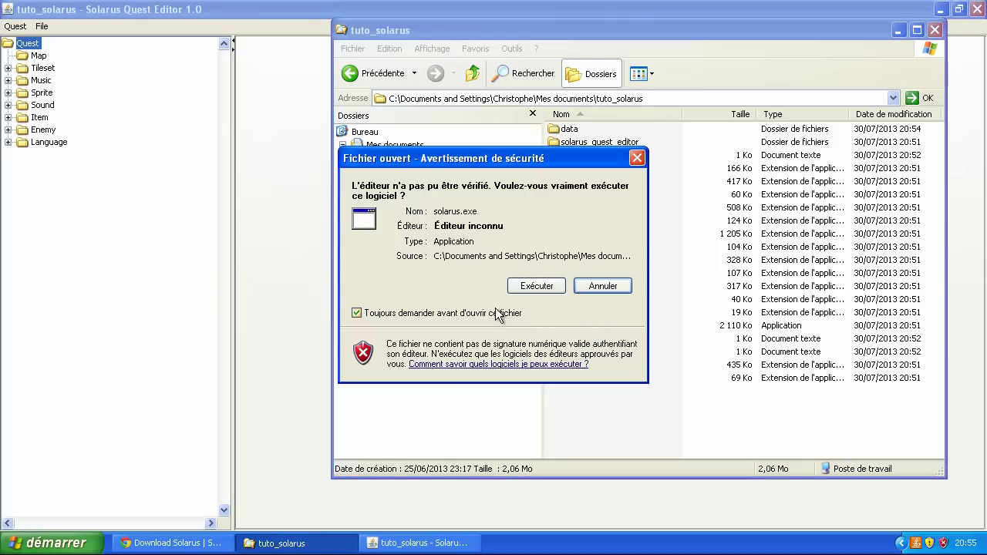
{"action": "left_click", "coordinate": [535, 286]}
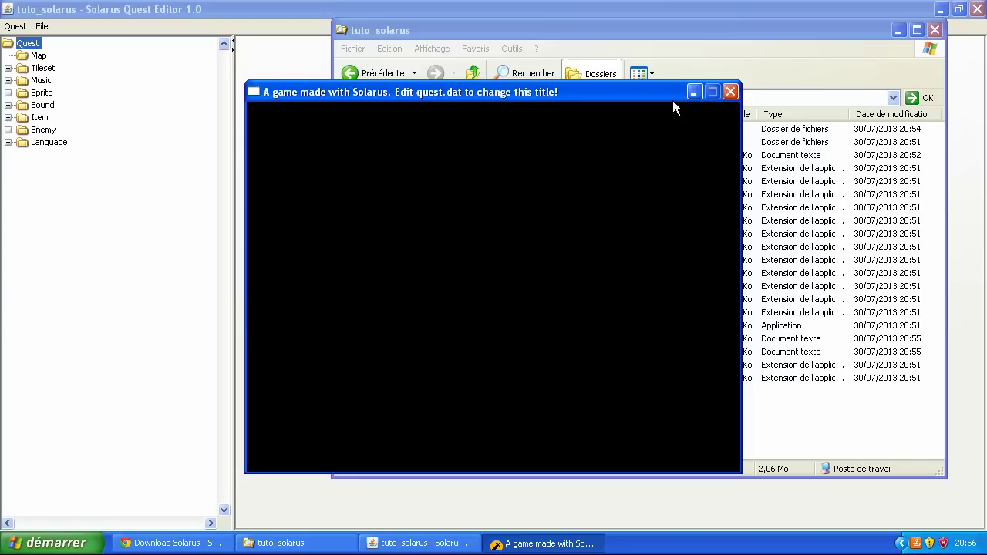
{"action": "left_click", "coordinate": [730, 93]}
Step: Open quest.dat from the data folder in Notepad++
{"action": "double_click", "coordinate": [568, 129]}
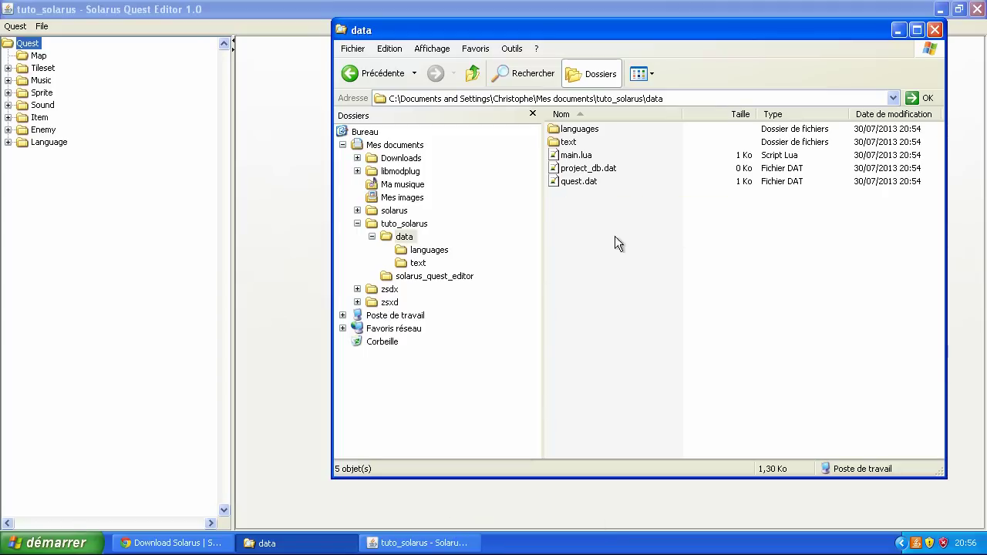
{"action": "double_click", "coordinate": [577, 182]}
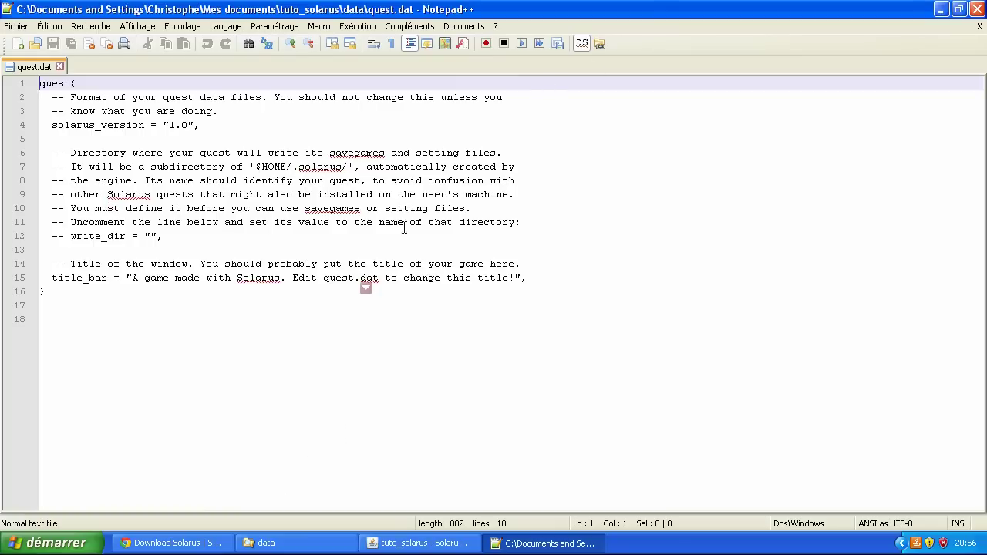
{"action": "left_click", "coordinate": [445, 384]}
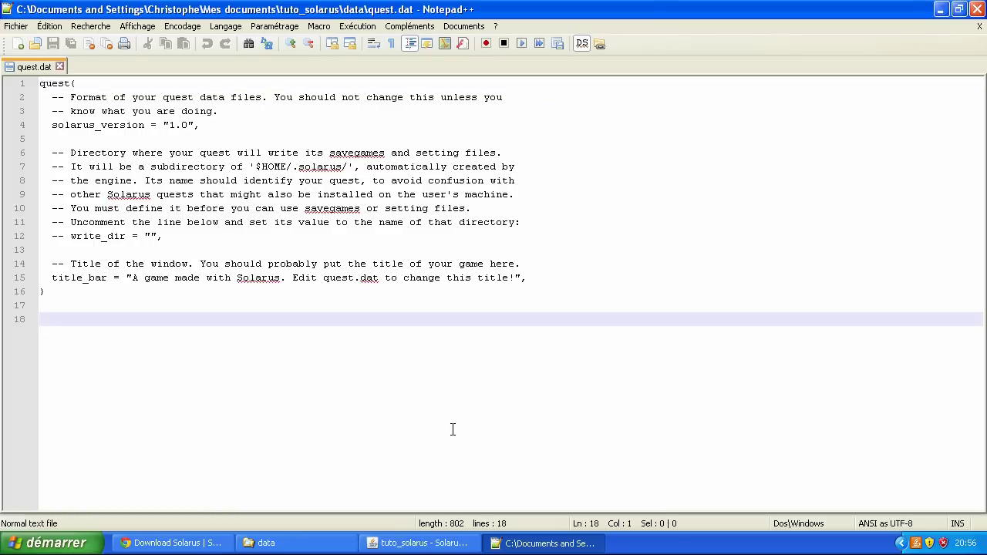
Step: Read through quest.dat, examining the quest block, the solarus_version line and the commented write_dir line with its explanation
{"action": "left_click", "coordinate": [281, 236]}
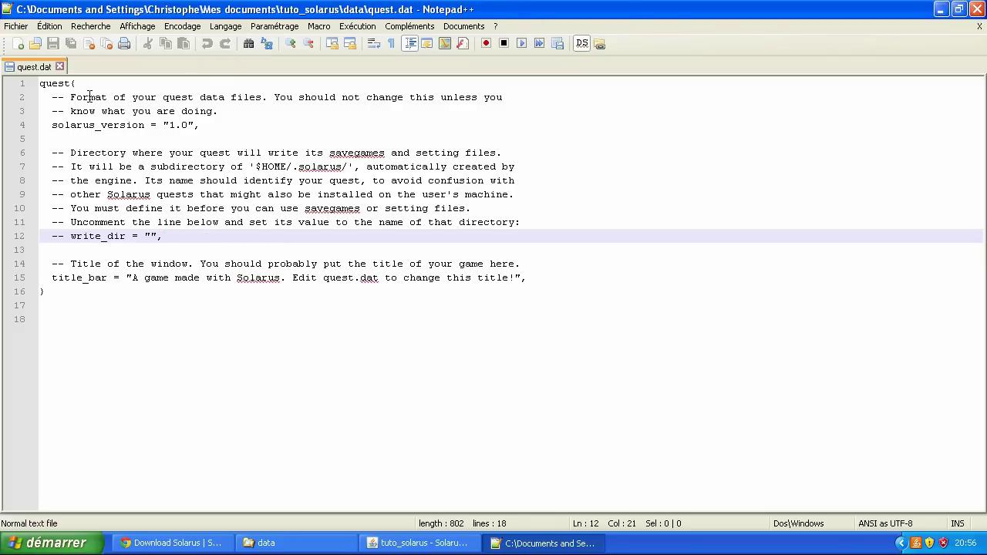
{"action": "left_click", "coordinate": [40, 84]}
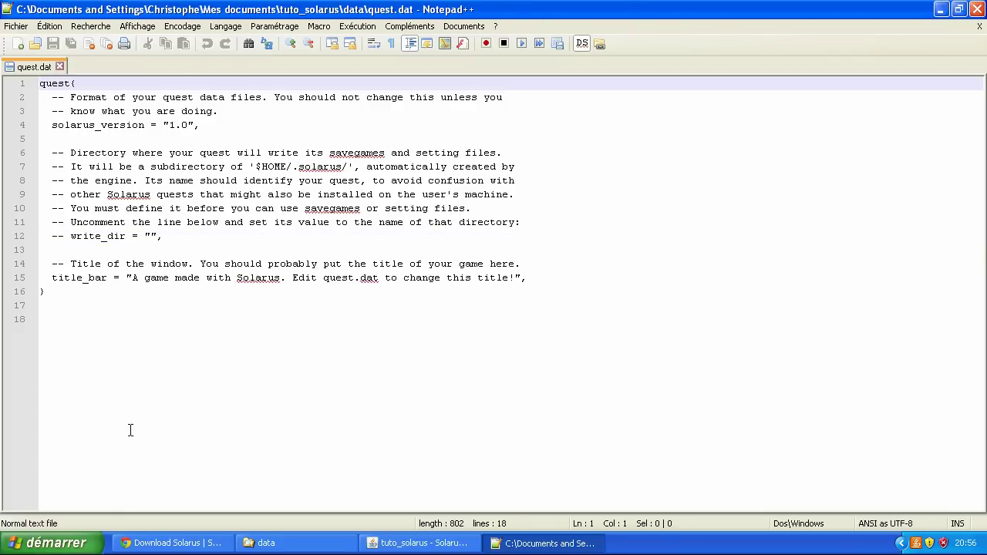
{"action": "left_click", "coordinate": [344, 112]}
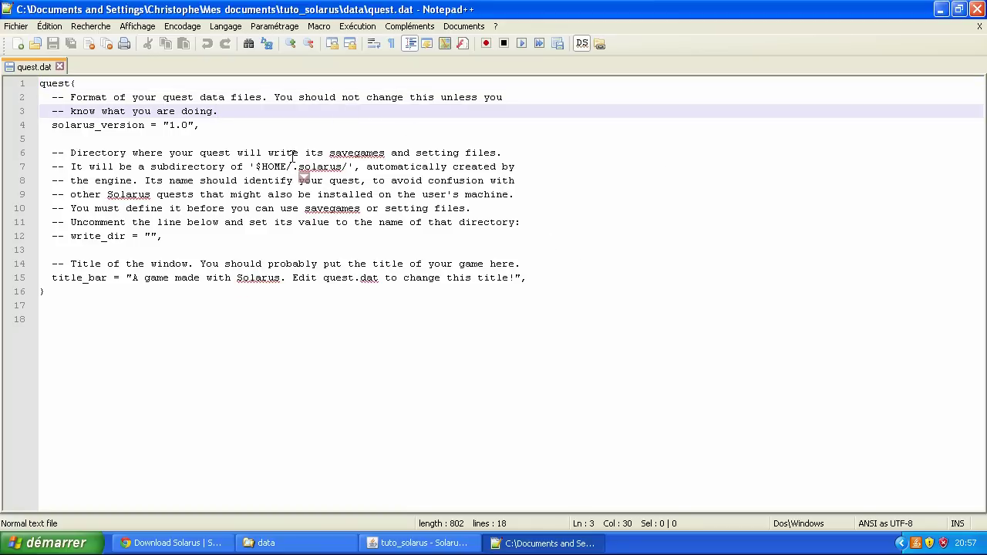
{"action": "left_click_drag", "start_coordinate": [204, 125], "coordinate": [6, 124]}
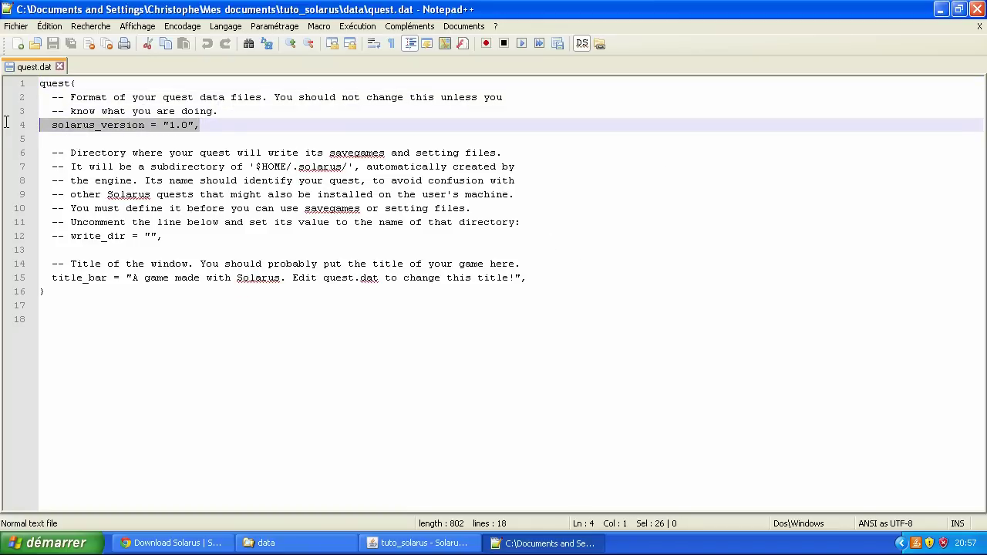
{"action": "left_click", "coordinate": [218, 125]}
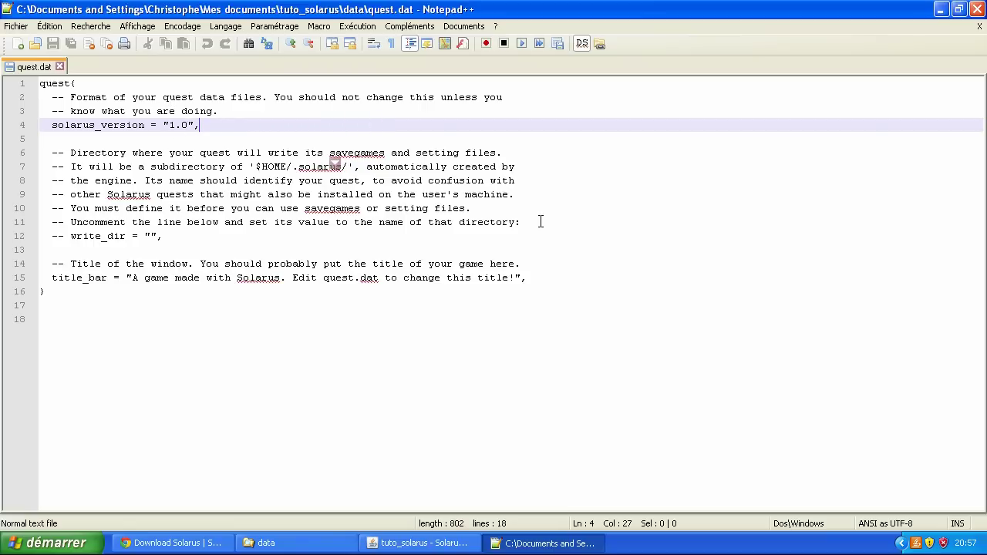
{"action": "left_click", "coordinate": [183, 125]}
{"action": "left_click", "coordinate": [678, 247]}
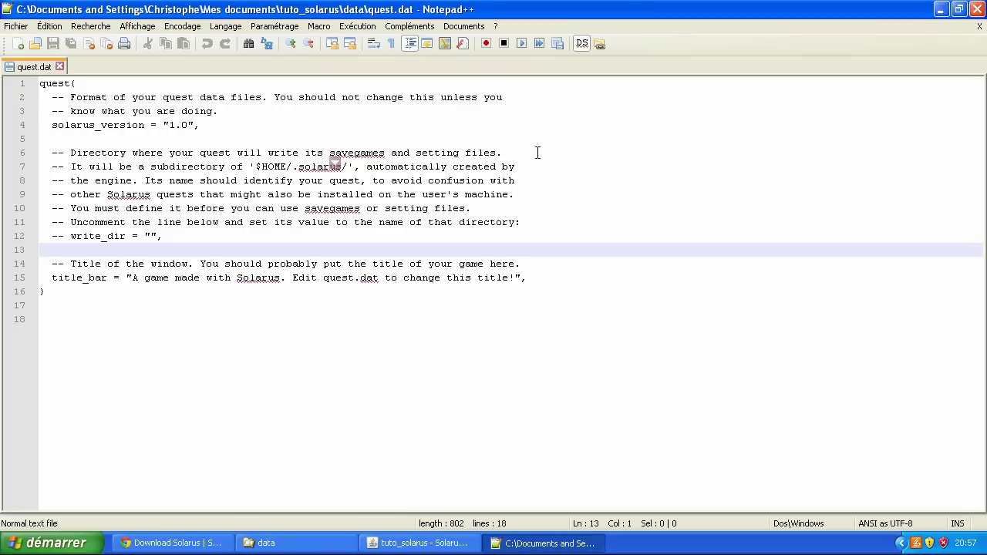
{"action": "left_click_drag", "start_coordinate": [163, 236], "coordinate": [26, 236]}
{"action": "left_click", "coordinate": [140, 249]}
{"action": "left_click", "coordinate": [58, 222]}
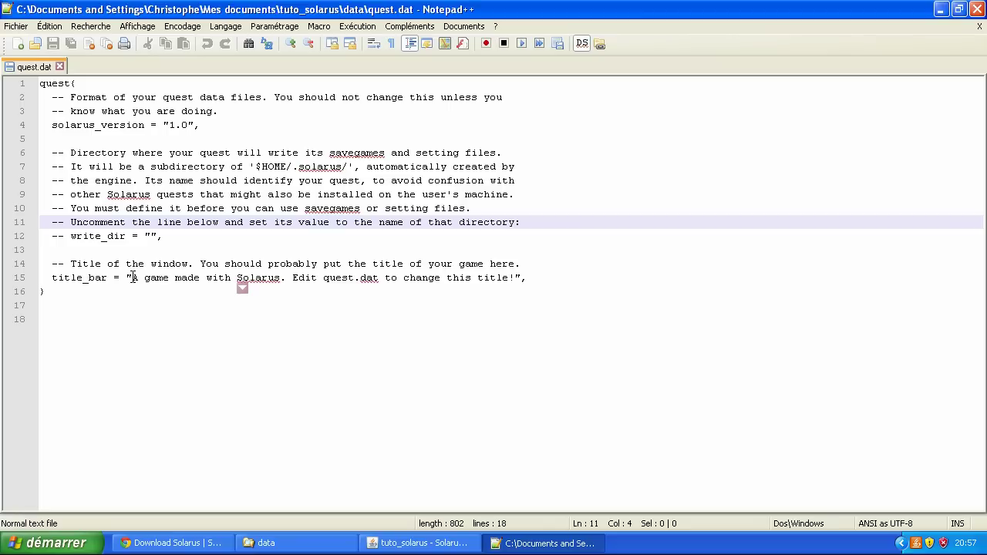
Step: Replace the default title_bar text in quest.dat with a new game title starting with "N"
{"action": "left_click_drag", "start_coordinate": [132, 278], "coordinate": [512, 278]}
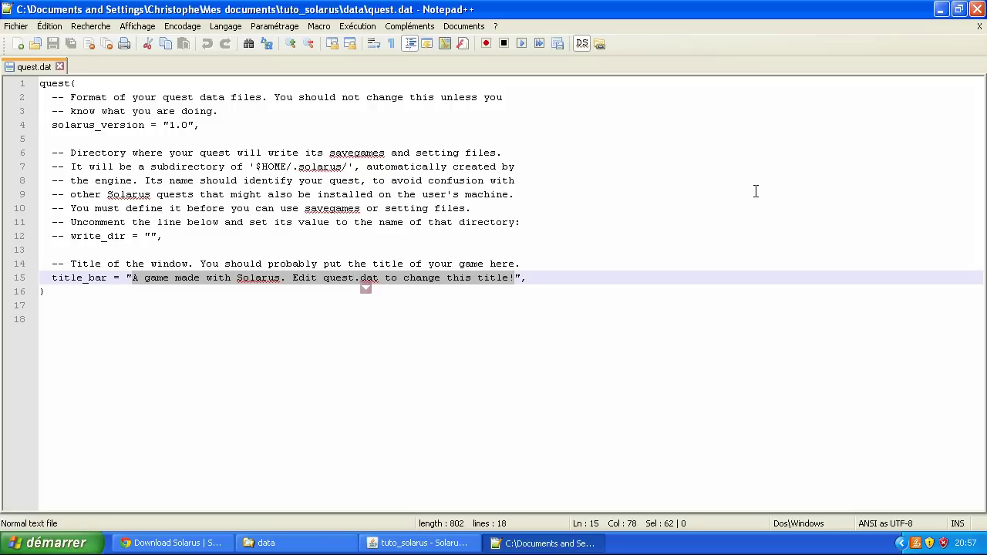
{"action": "key", "text": "Delete"}
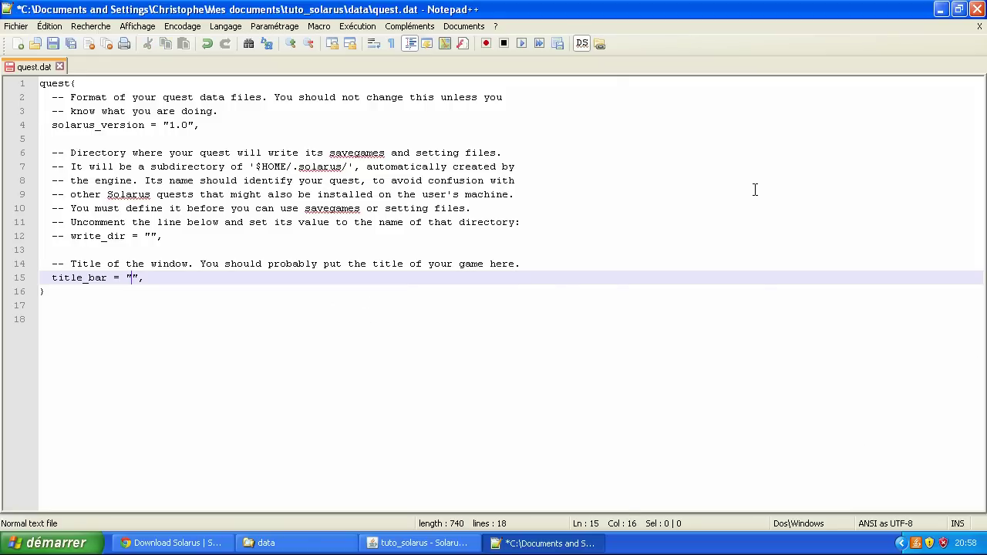
{"action": "type", "text": "N"}
{"action": "left_click", "coordinate": [755, 190]}
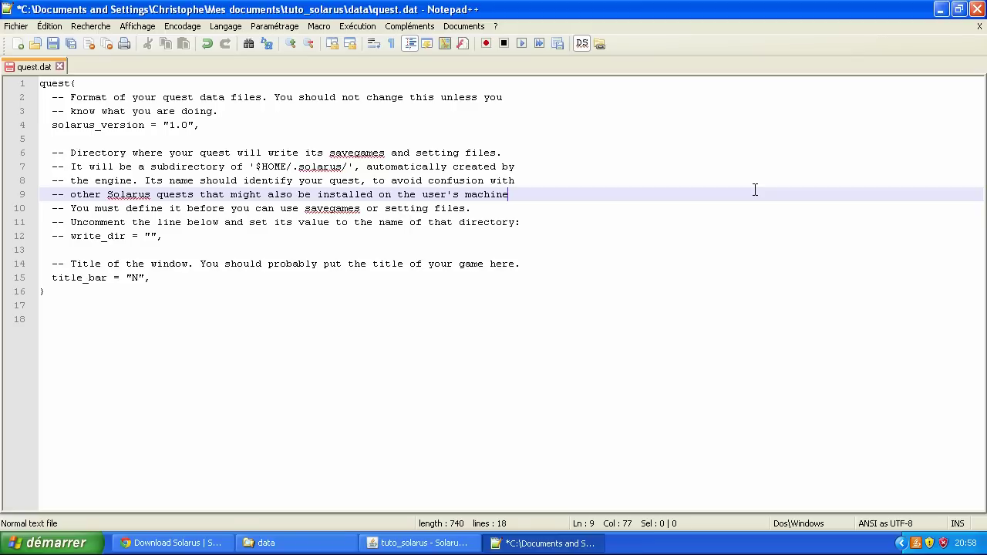